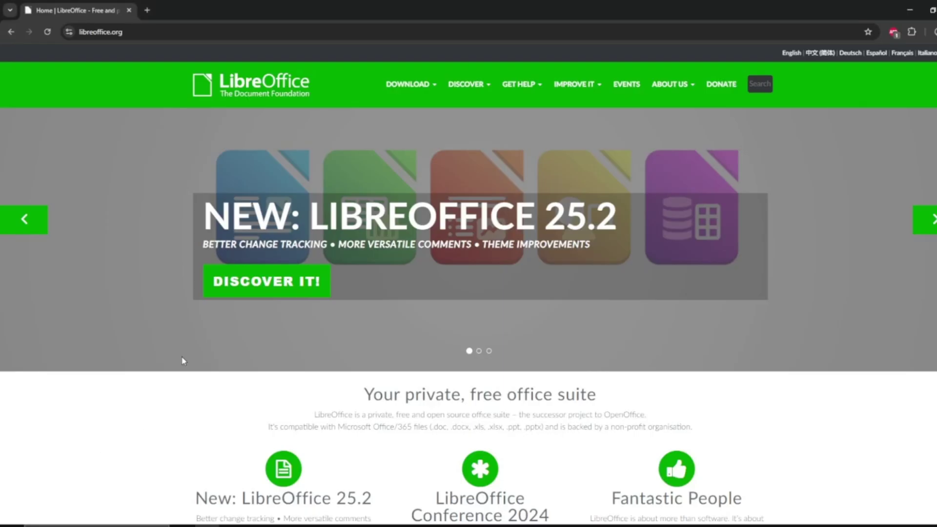
Open the 'What is LibreOffice?' page from the DISCOVER menu and scroll down to Find out more
{"action": "scroll", "coordinate": [183, 361], "scroll_direction": "down", "scroll_amount": 7}
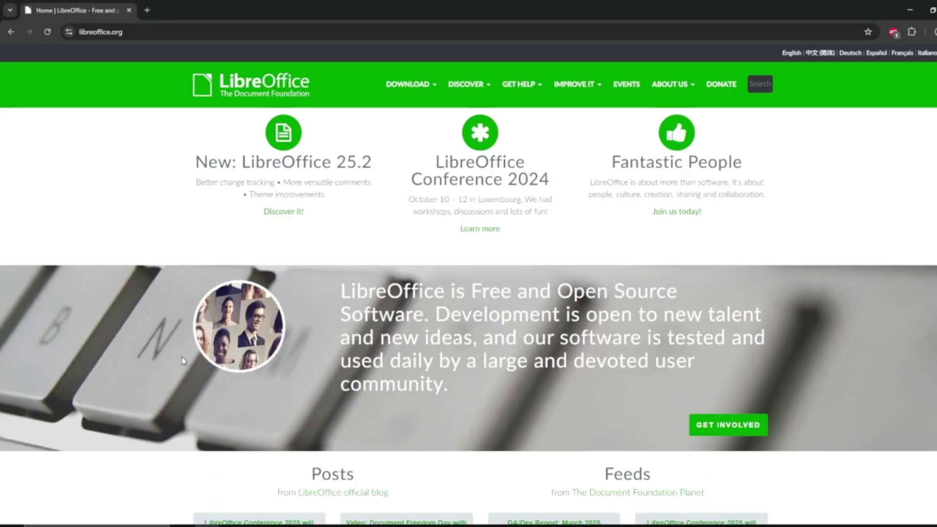
{"action": "scroll", "coordinate": [183, 361], "scroll_direction": "down", "scroll_amount": 6}
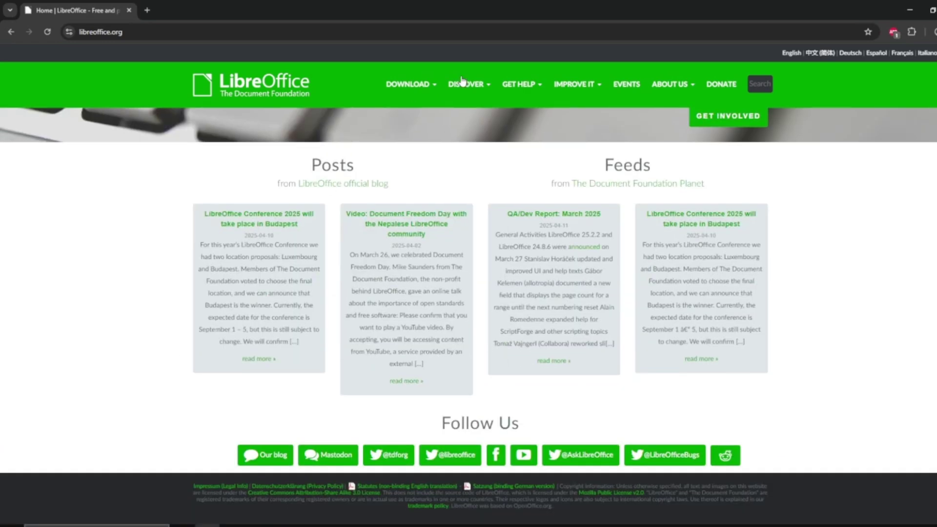
{"action": "mouse_move", "coordinate": [463, 83]}
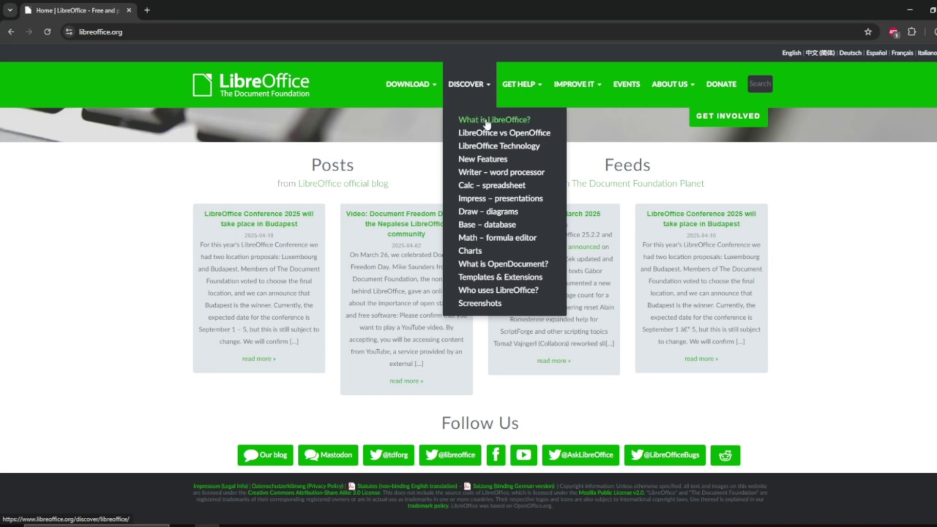
{"action": "left_click", "coordinate": [464, 119]}
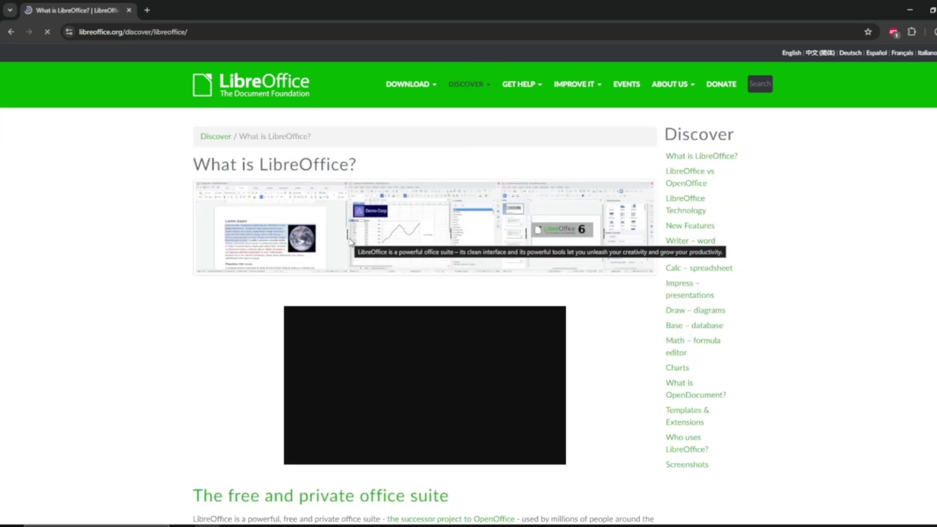
{"action": "scroll", "coordinate": [351, 242], "scroll_direction": "down", "scroll_amount": 6}
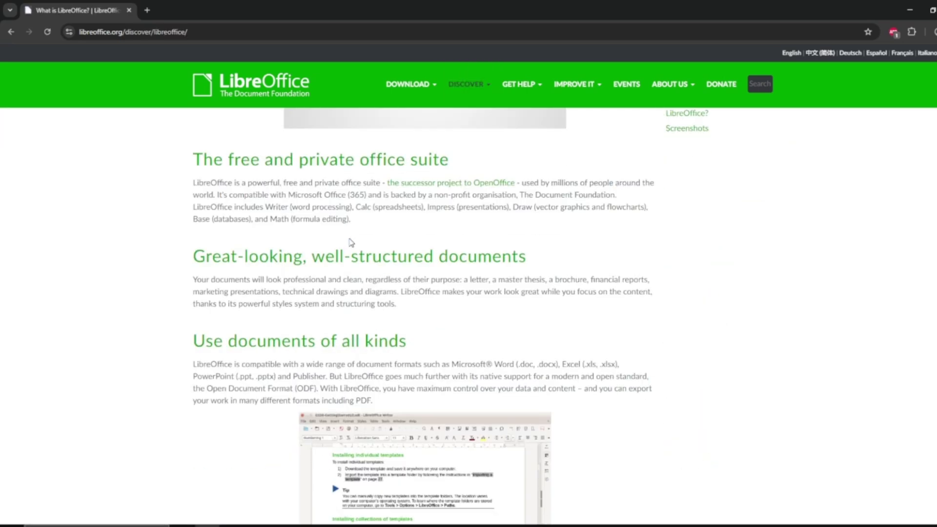
{"action": "scroll", "coordinate": [350, 242], "scroll_direction": "down", "scroll_amount": 6}
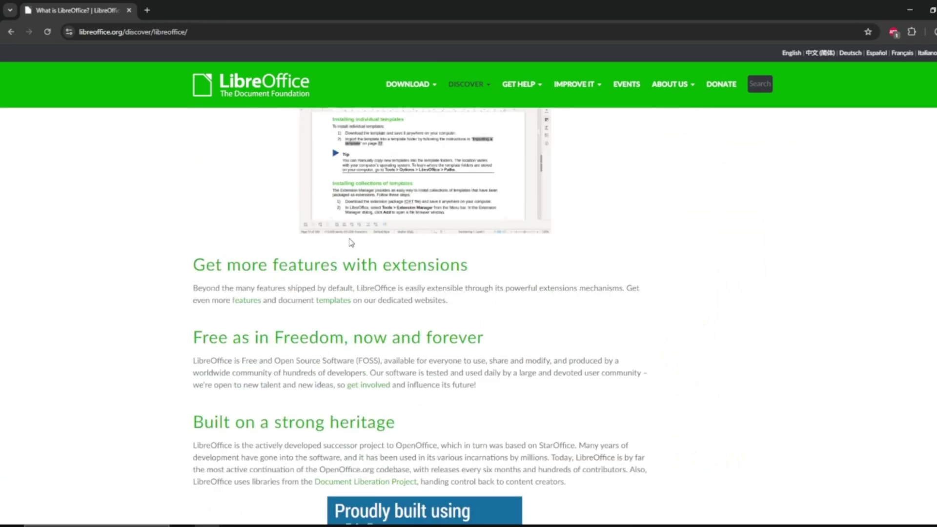
{"action": "scroll", "coordinate": [351, 243], "scroll_direction": "down", "scroll_amount": 6}
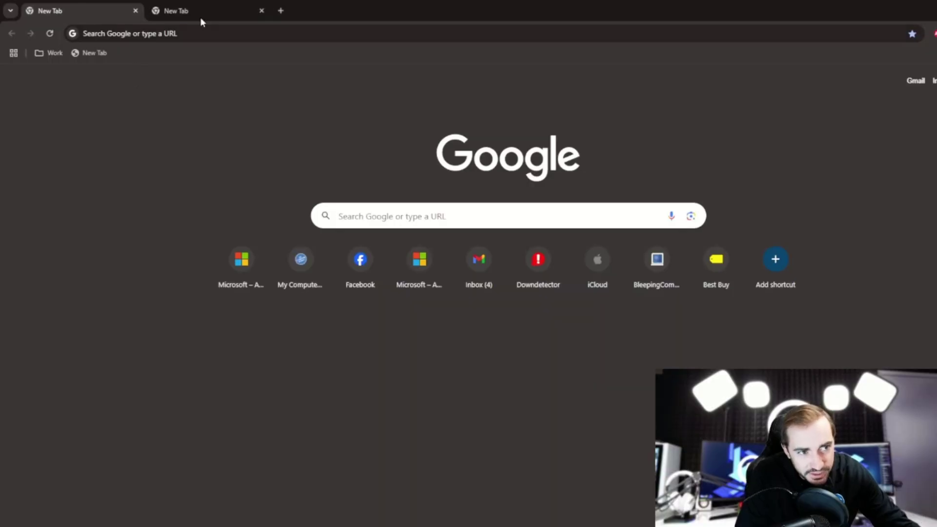
Close the extra tab and search Google for 'libreoffice'
{"action": "left_click", "coordinate": [259, 10]}
{"action": "left_click", "coordinate": [163, 29]}
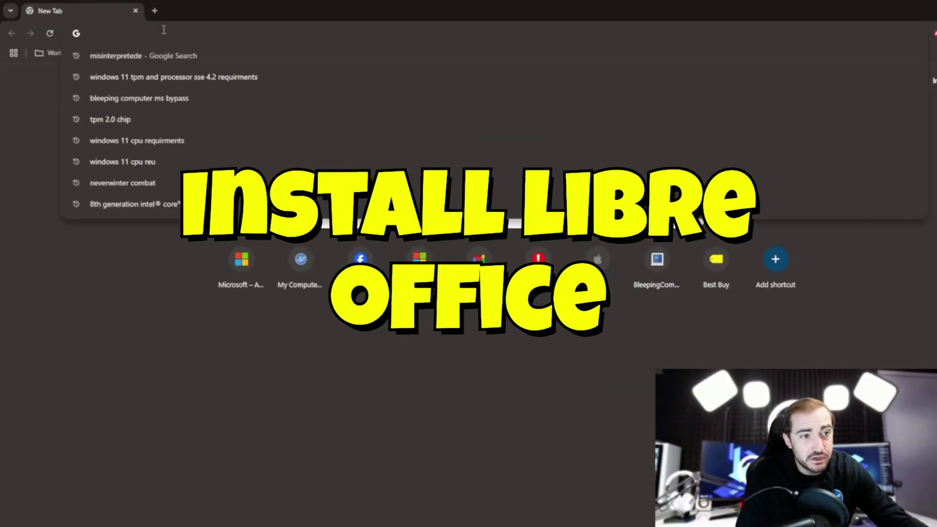
{"action": "type", "text": "libreoffice"}
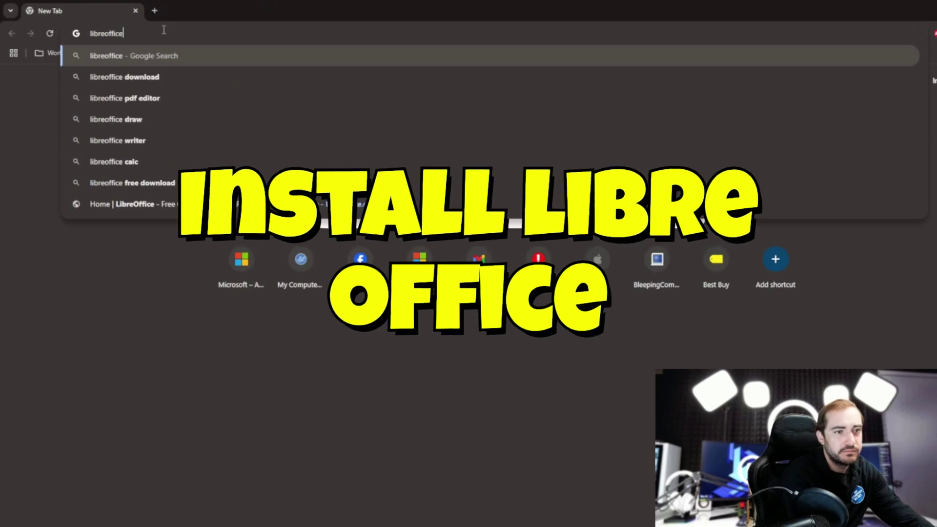
{"action": "key", "text": "Return"}
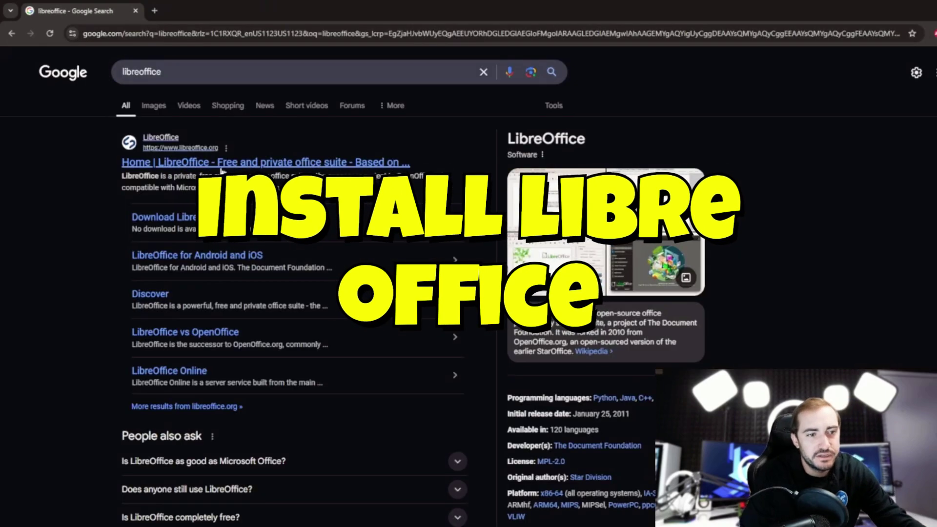
Visit the Home | LibreOffice result, then return to the search results
{"action": "left_click", "coordinate": [229, 162]}
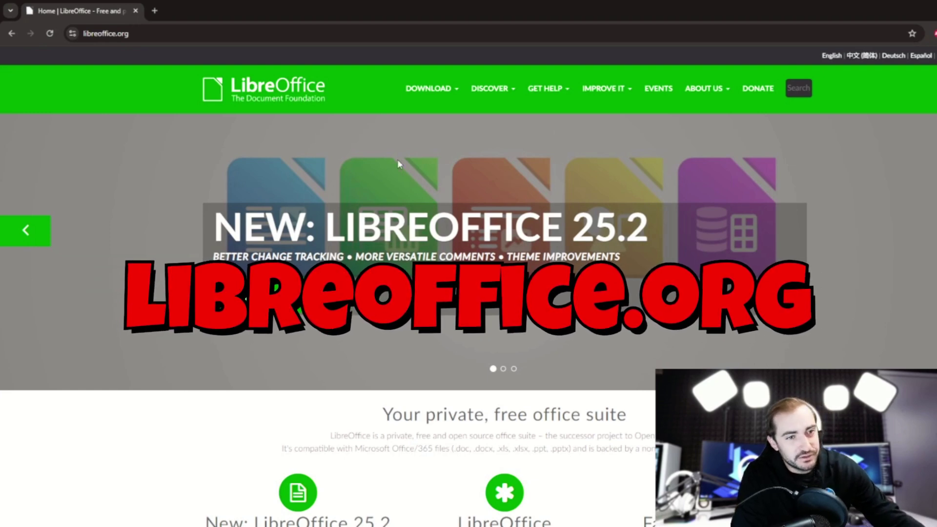
{"action": "left_click", "coordinate": [13, 33]}
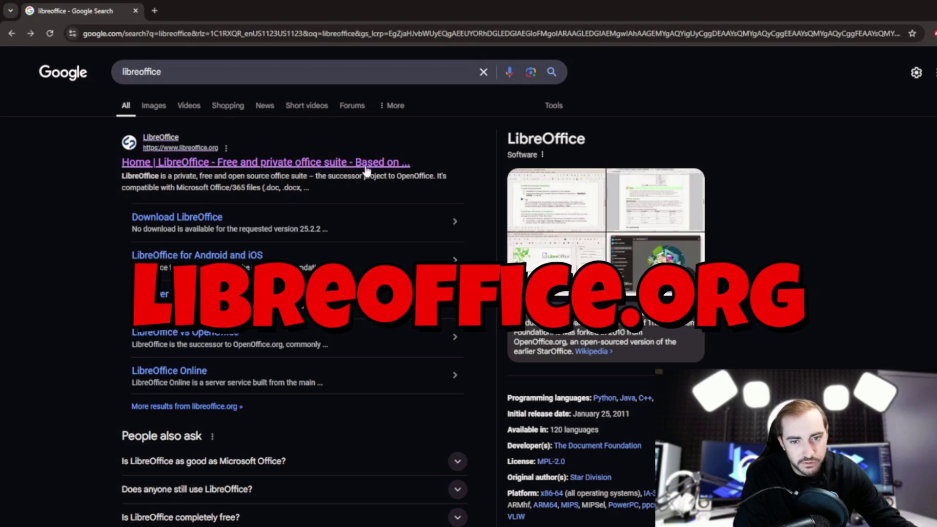
{"action": "scroll", "coordinate": [320, 211], "scroll_direction": "down", "scroll_amount": 6}
{"action": "scroll", "coordinate": [302, 214], "scroll_direction": "up", "scroll_amount": 7}
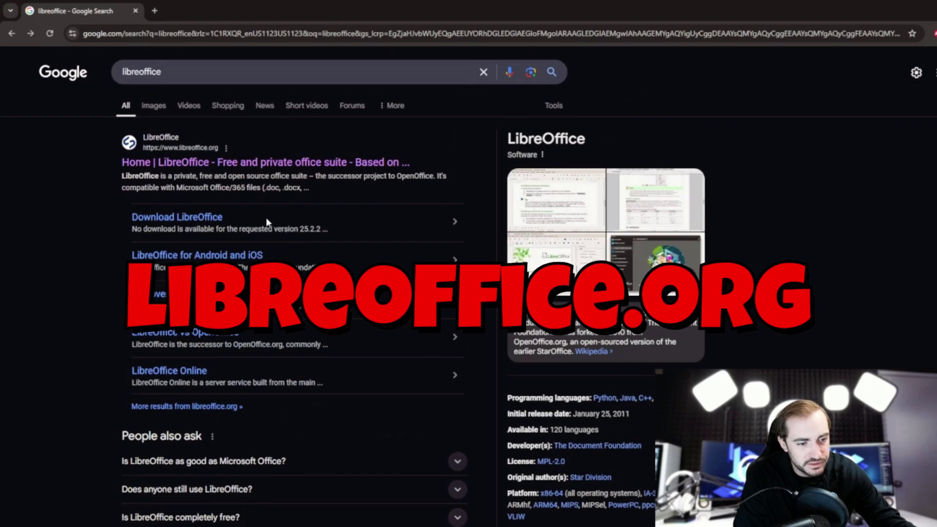
Open the libreoffice.org home page from the search results
{"action": "left_click", "coordinate": [190, 165]}
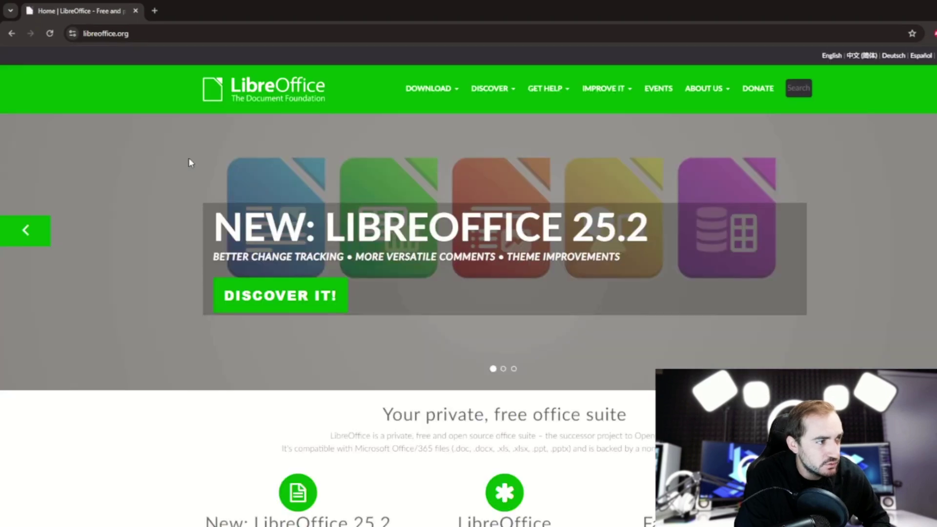
{"action": "scroll", "coordinate": [497, 332], "scroll_direction": "down", "scroll_amount": 7}
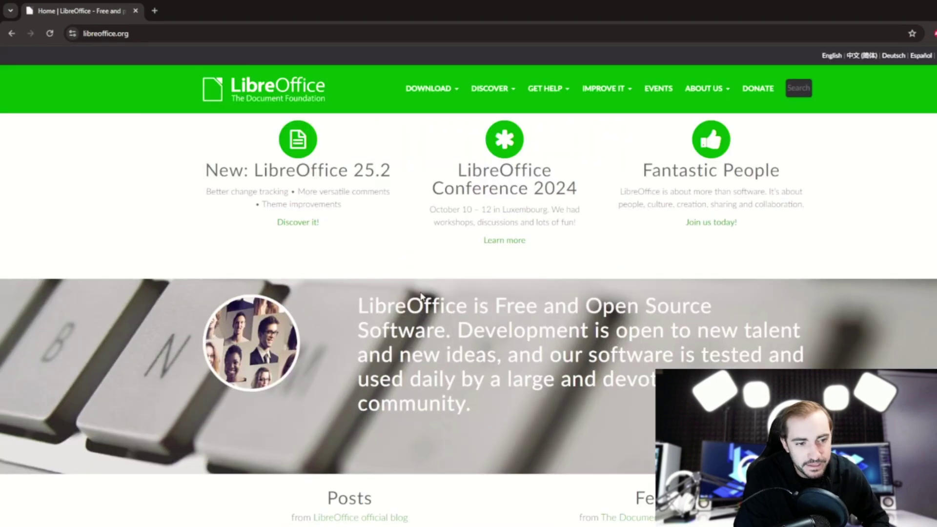
{"action": "scroll", "coordinate": [427, 281], "scroll_direction": "up", "scroll_amount": 7}
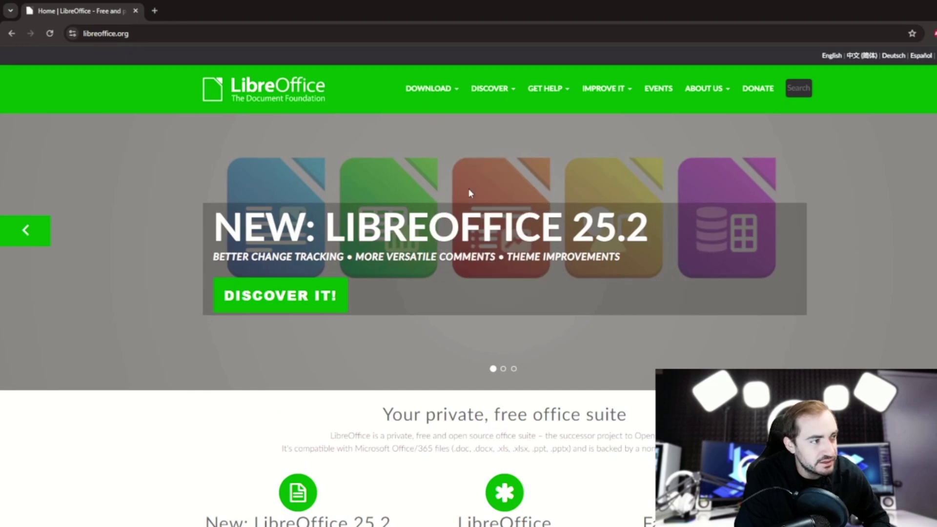
{"action": "scroll", "coordinate": [676, 187], "scroll_direction": "down", "scroll_amount": 15}
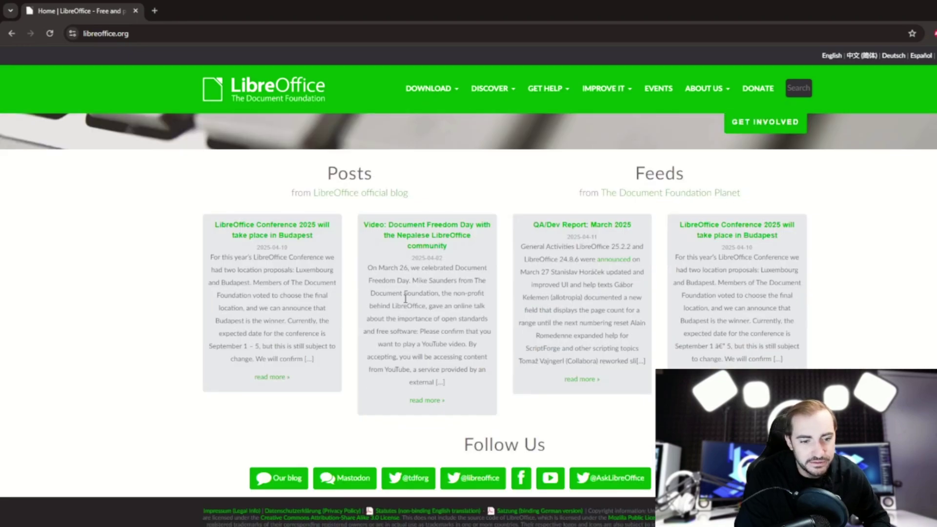
{"action": "scroll", "coordinate": [435, 305], "scroll_direction": "up", "scroll_amount": 15}
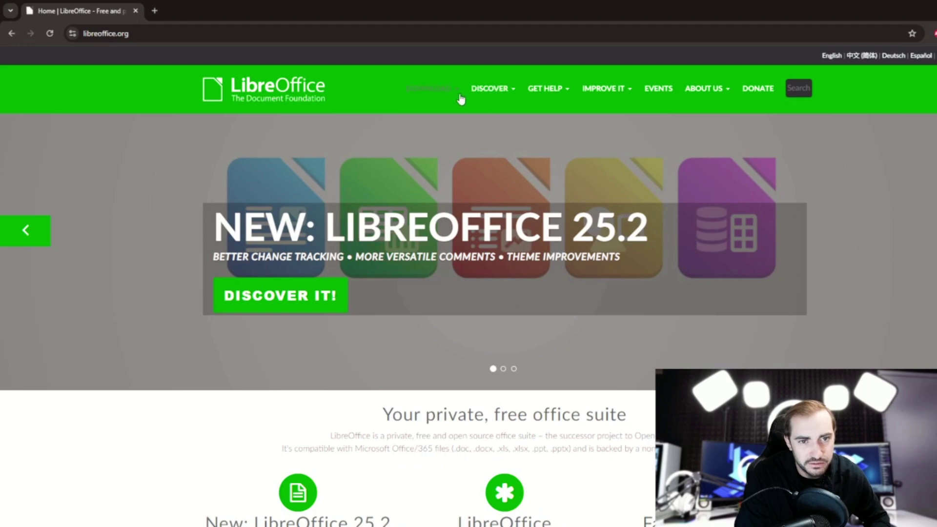
Download LibreOffice_25.2.2_Win_x86-64.msi (348 MB) for 64-bit Windows
{"action": "mouse_move", "coordinate": [461, 99]}
{"action": "left_click", "coordinate": [476, 126]}
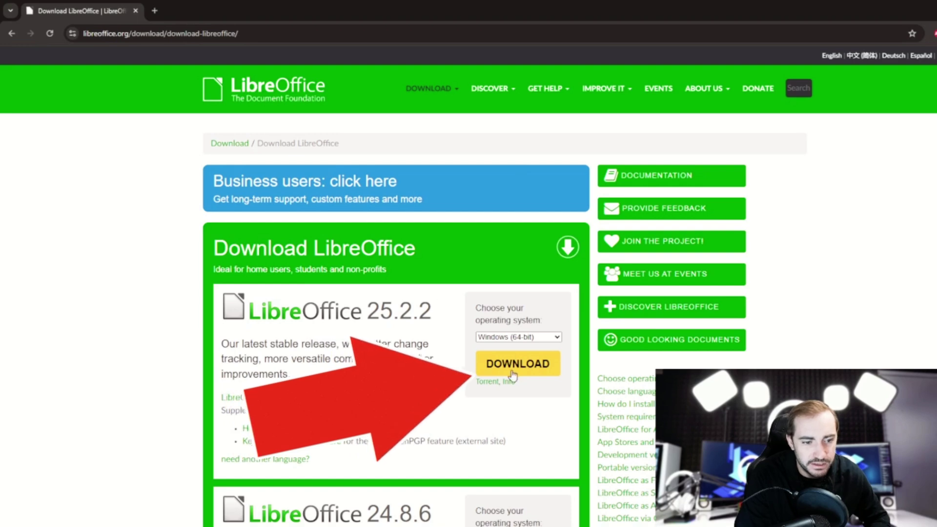
{"action": "left_click", "coordinate": [537, 363]}
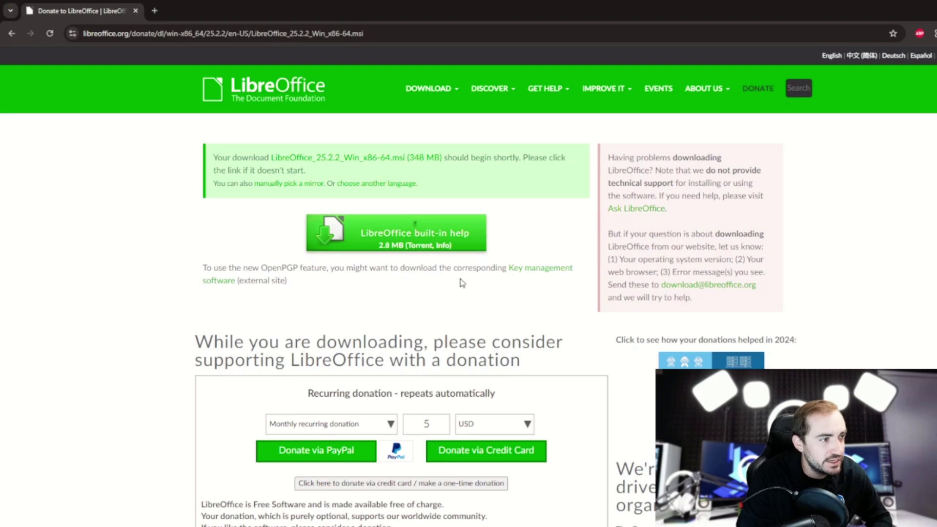
{"action": "scroll", "coordinate": [433, 199], "scroll_direction": "down", "scroll_amount": 7}
{"action": "scroll", "coordinate": [321, 353], "scroll_direction": "up", "scroll_amount": 7}
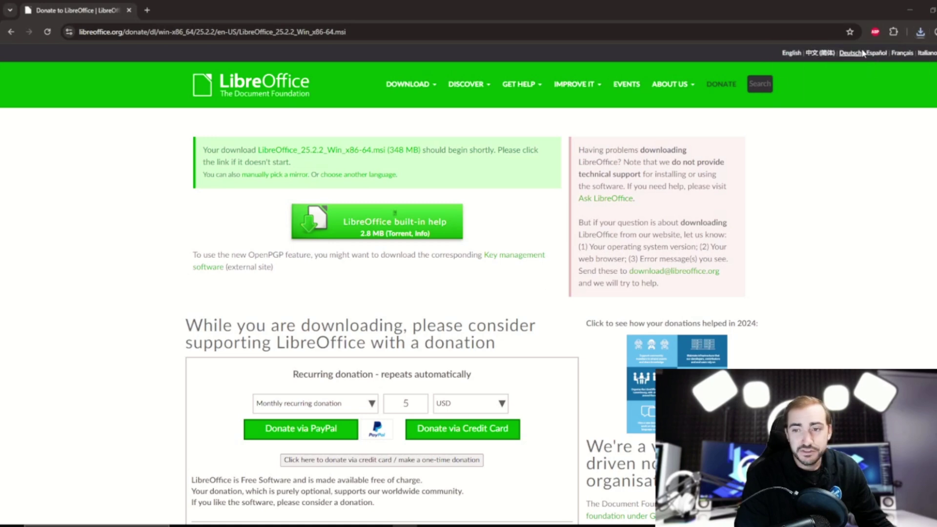
Locate the LibreOffice_25.2.2_Win_x86-64 installer in Downloads and run Install on it
{"action": "left_click", "coordinate": [920, 34]}
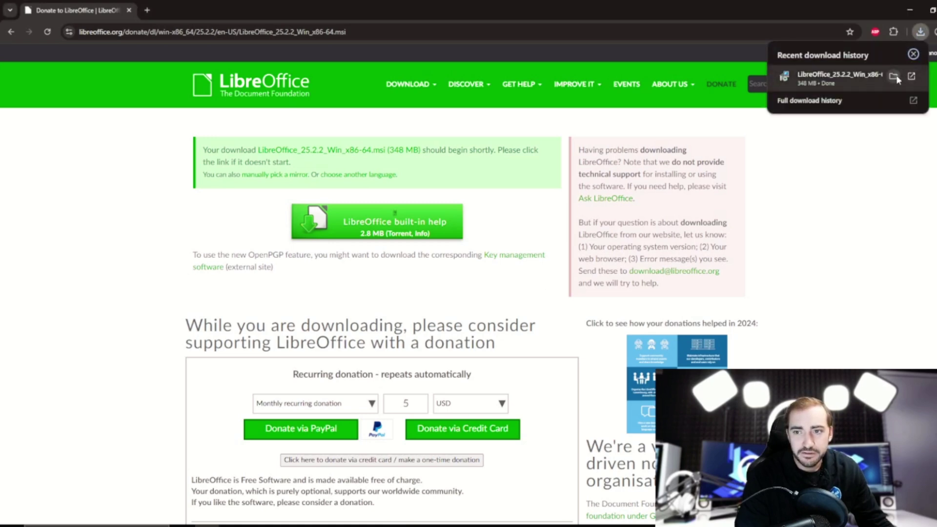
{"action": "left_click", "coordinate": [894, 77]}
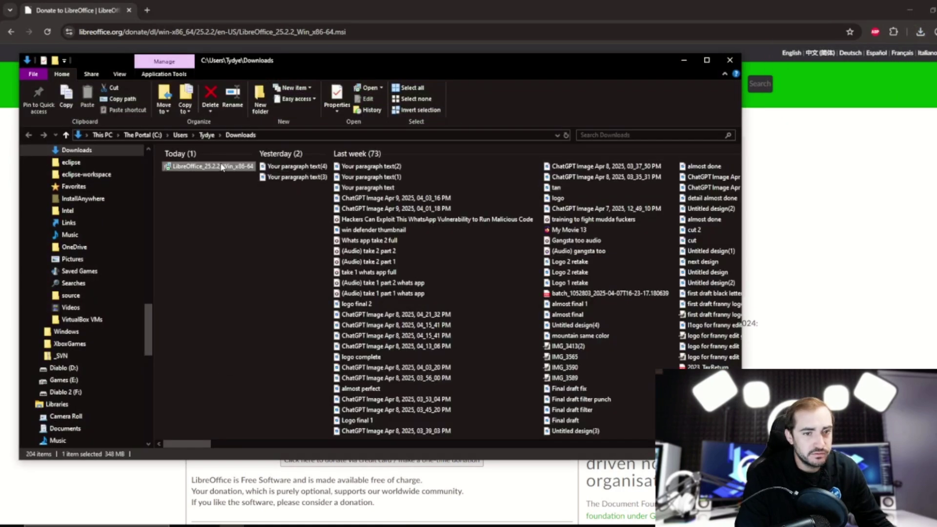
{"action": "right_click", "coordinate": [222, 168]}
{"action": "left_click", "coordinate": [265, 171]}
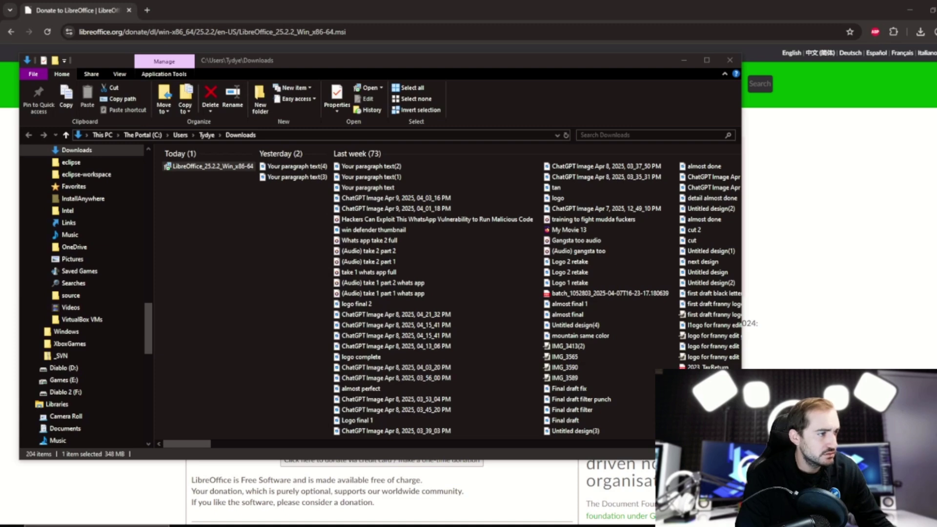
Install LibreOffice 25.2.2.2 through the wizard and finish it
{"action": "left_click", "coordinate": [684, 60]}
{"action": "left_click_drag", "start_coordinate": [359, 165], "coordinate": [385, 164]}
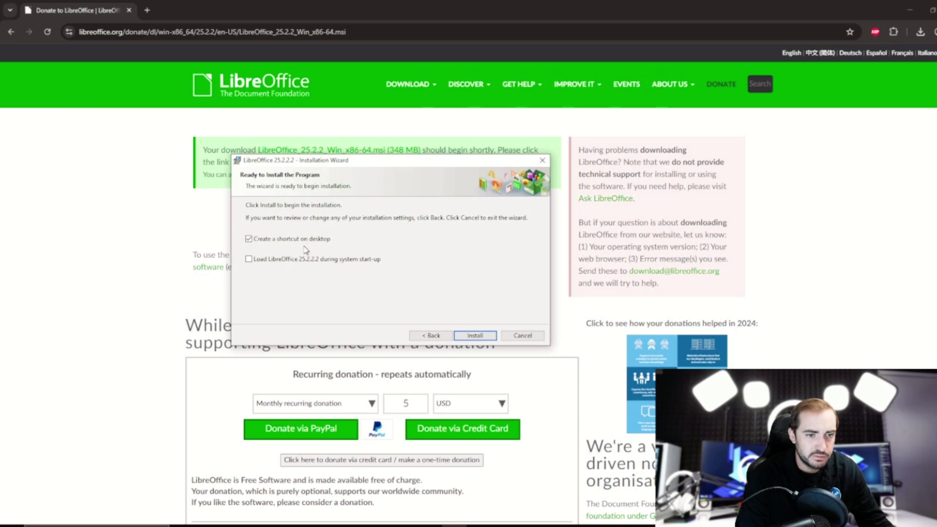
{"action": "left_click", "coordinate": [478, 339]}
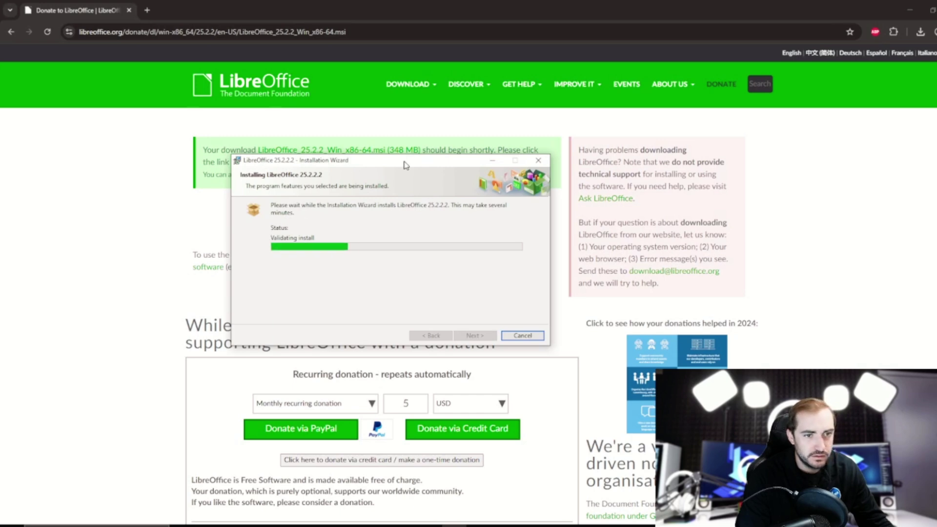
{"action": "left_click_drag", "start_coordinate": [403, 164], "coordinate": [448, 161]}
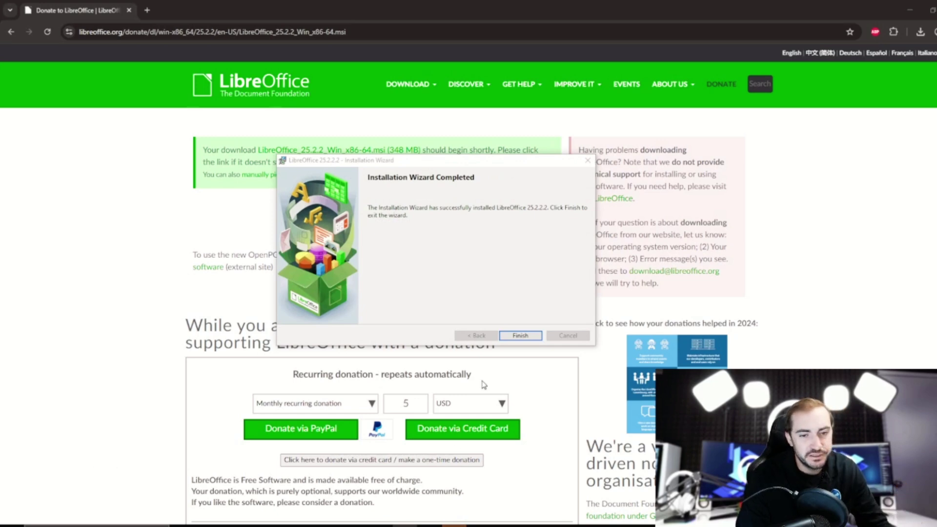
{"action": "left_click", "coordinate": [520, 336]}
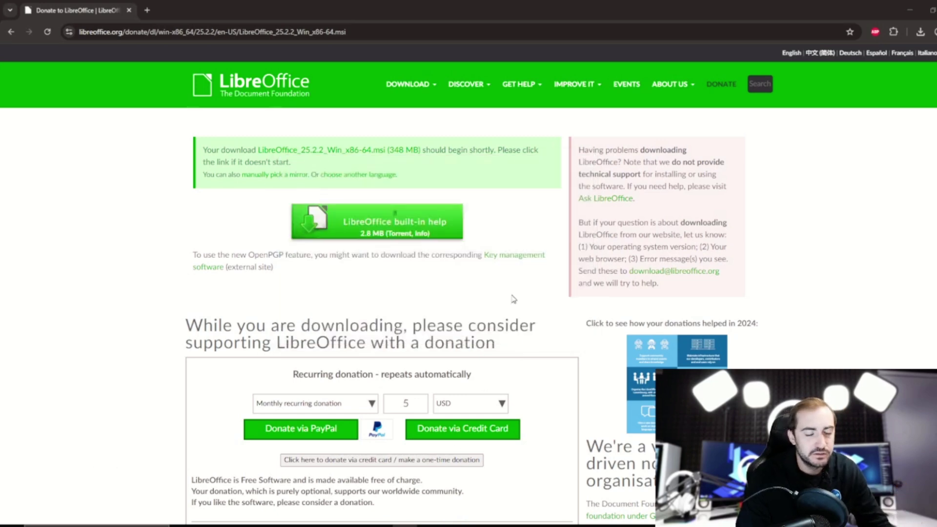
Close Chrome and launch LibreOffice Writer from the Applications folder
{"action": "key", "text": "ctrl+w"}
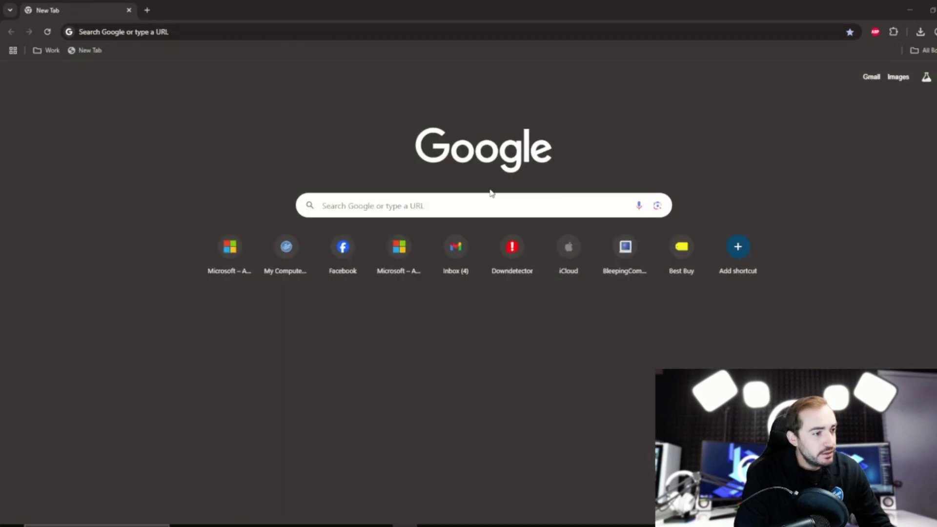
{"action": "key", "text": "ctrl+w"}
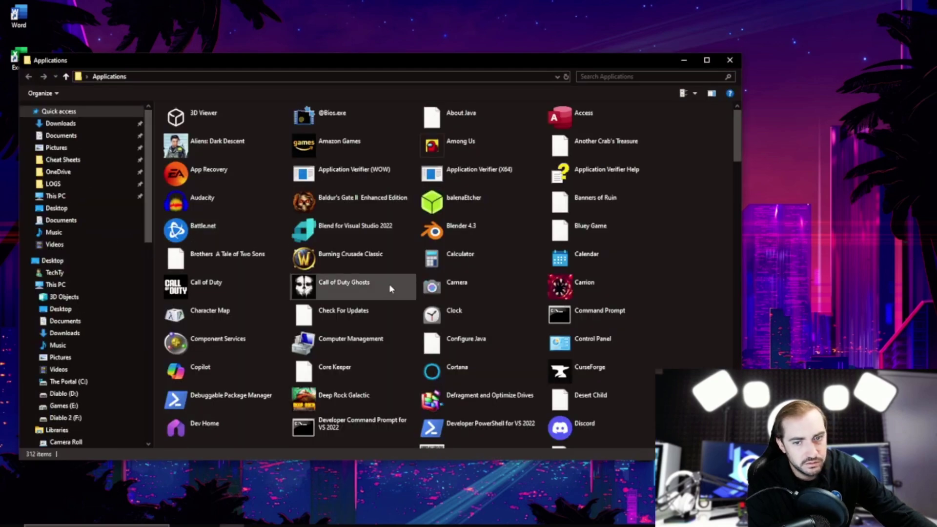
{"action": "scroll", "coordinate": [628, 216], "scroll_direction": "down", "scroll_amount": 10}
{"action": "scroll", "coordinate": [640, 247], "scroll_direction": "down", "scroll_amount": 10}
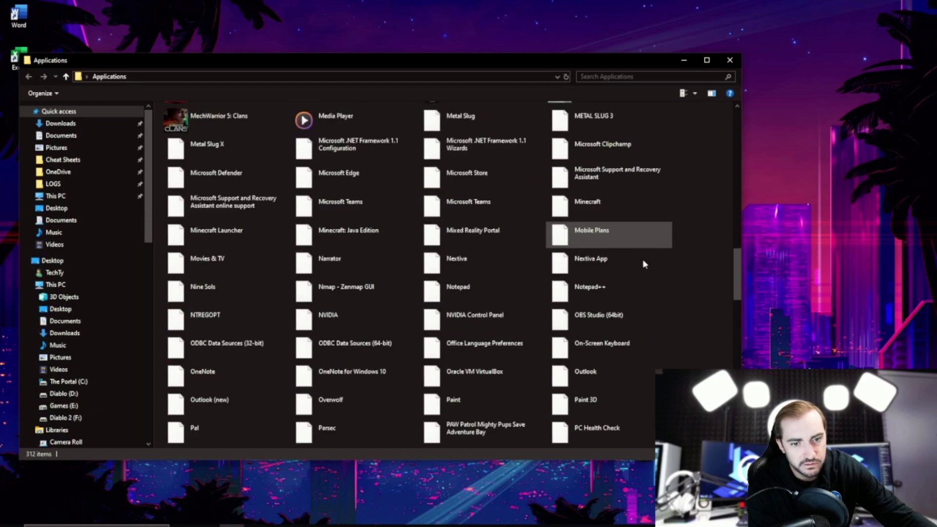
{"action": "scroll", "coordinate": [640, 262], "scroll_direction": "up", "scroll_amount": 5}
{"action": "scroll", "coordinate": [640, 262], "scroll_direction": "down", "scroll_amount": 15}
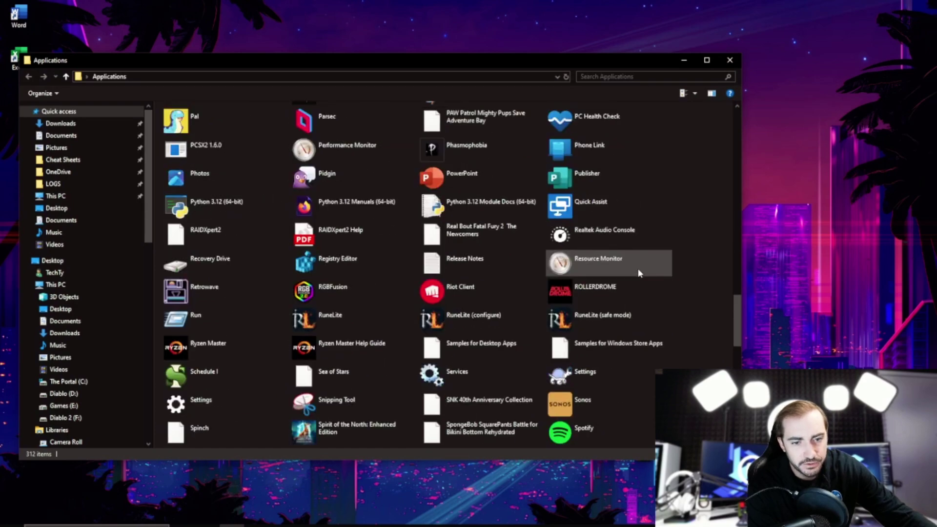
{"action": "scroll", "coordinate": [634, 281], "scroll_direction": "down", "scroll_amount": 5}
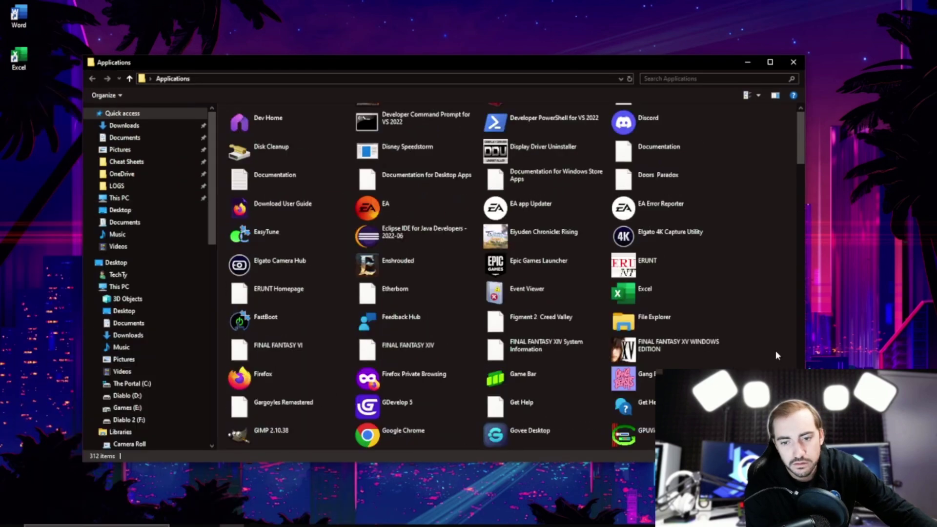
{"action": "scroll", "coordinate": [774, 351], "scroll_direction": "down", "scroll_amount": 15}
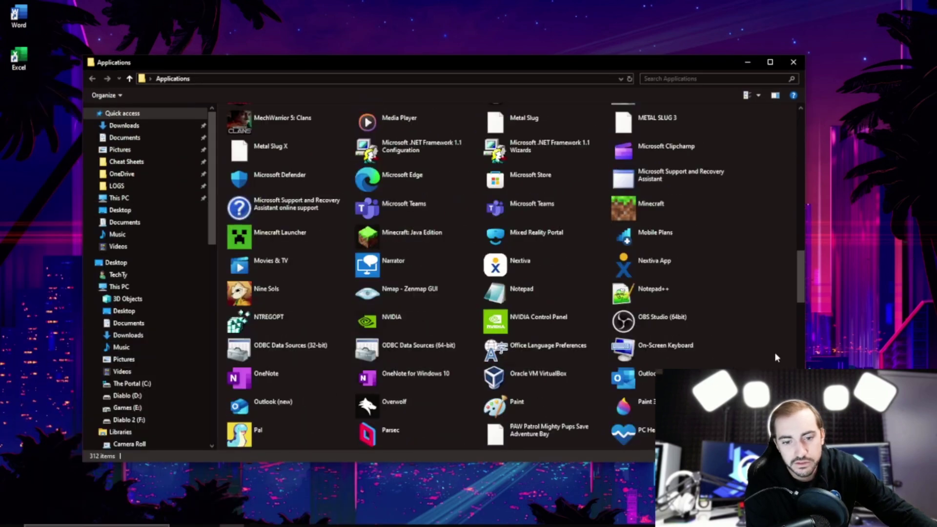
{"action": "scroll", "coordinate": [754, 342], "scroll_direction": "down", "scroll_amount": 8}
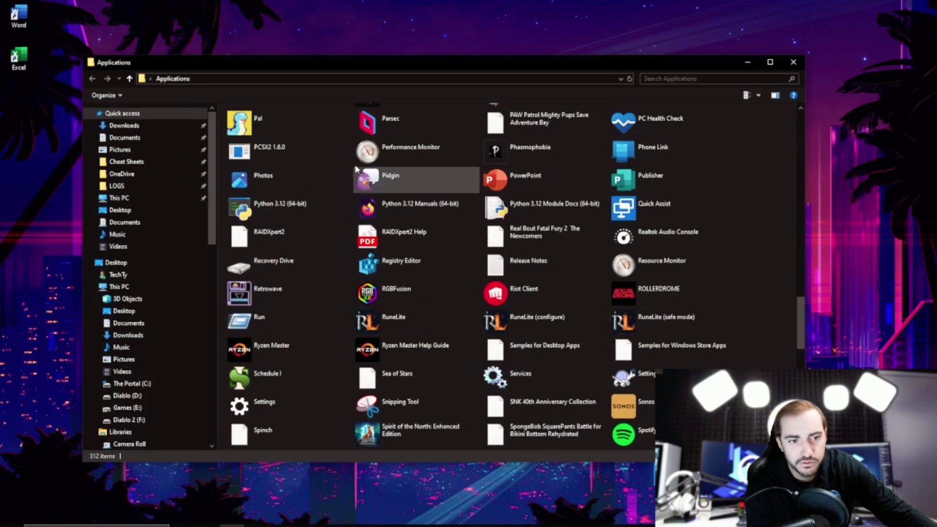
{"action": "scroll", "coordinate": [374, 197], "scroll_direction": "up", "scroll_amount": 10}
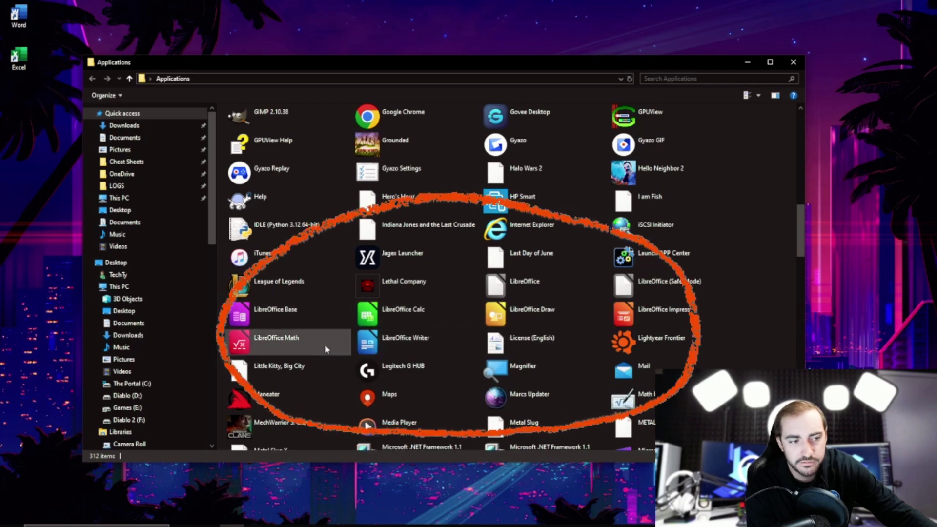
{"action": "double_click", "coordinate": [430, 337]}
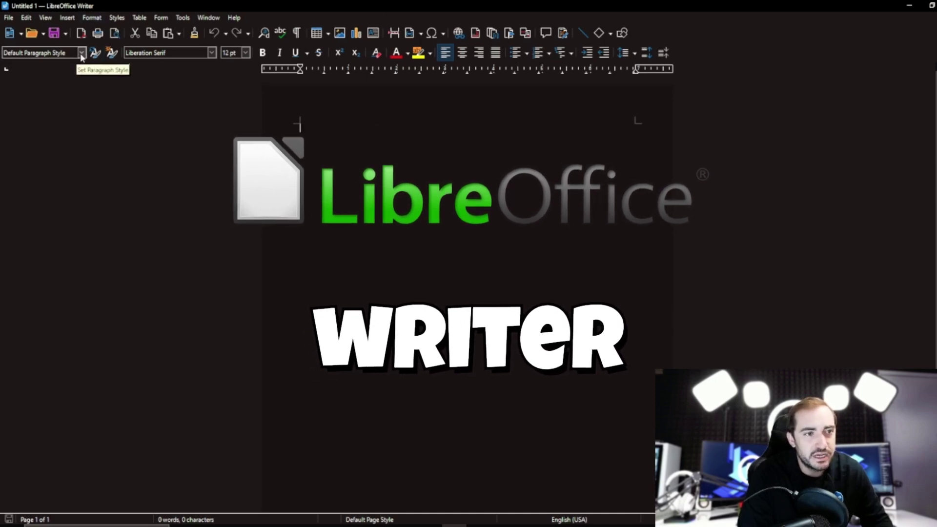
Open a blank Word document and snap Word left and Writer right
{"action": "left_click", "coordinate": [928, 6]}
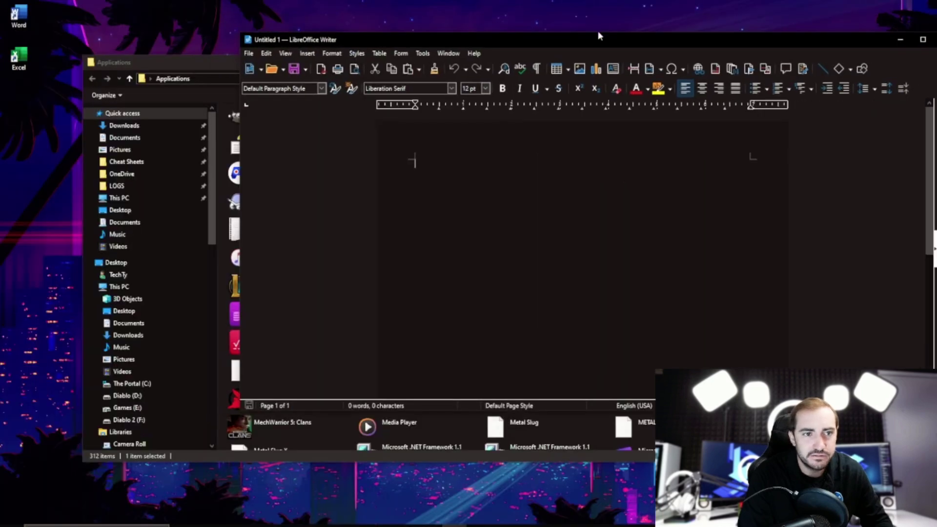
{"action": "double_click", "coordinate": [18, 24]}
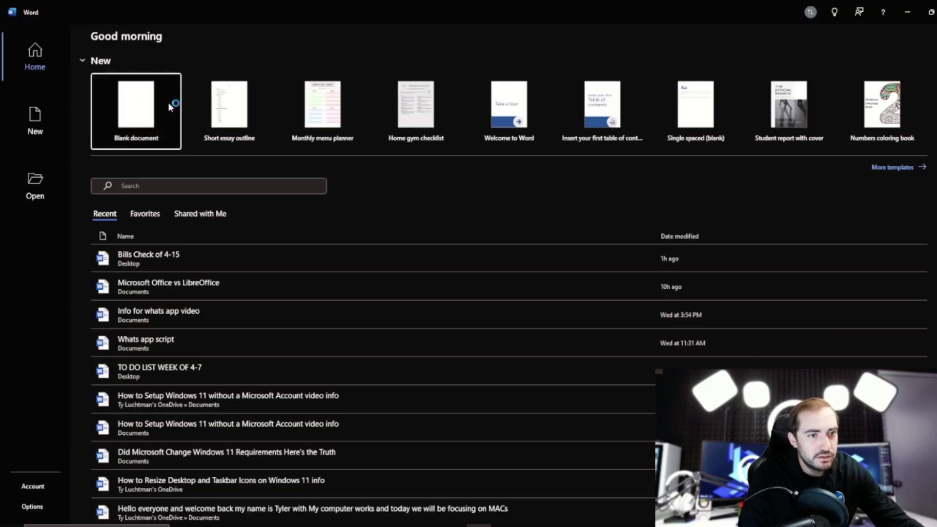
{"action": "left_click", "coordinate": [167, 103]}
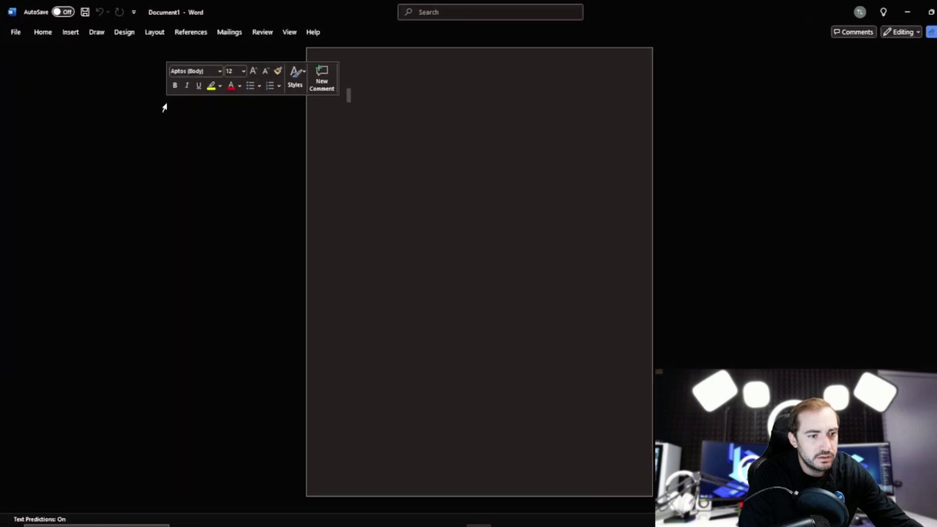
{"action": "left_click", "coordinate": [928, 14]}
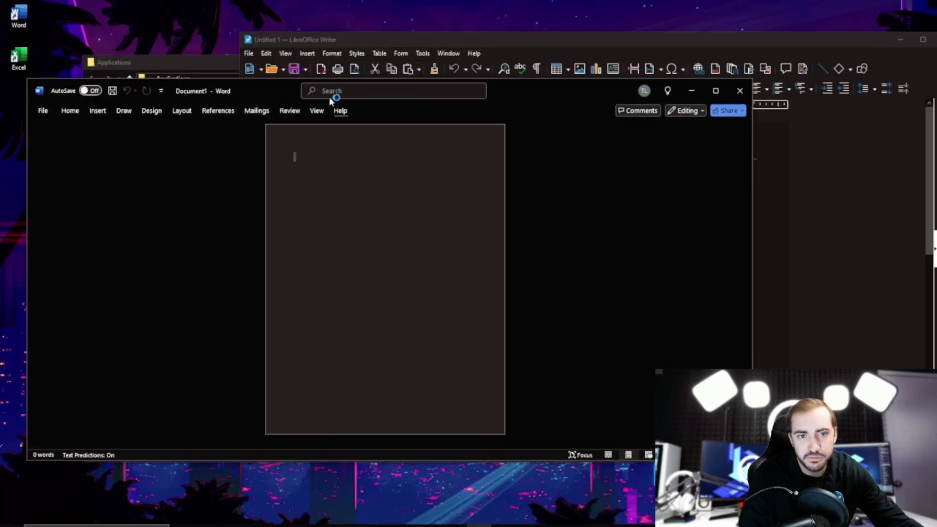
{"action": "key", "text": "super+Left"}
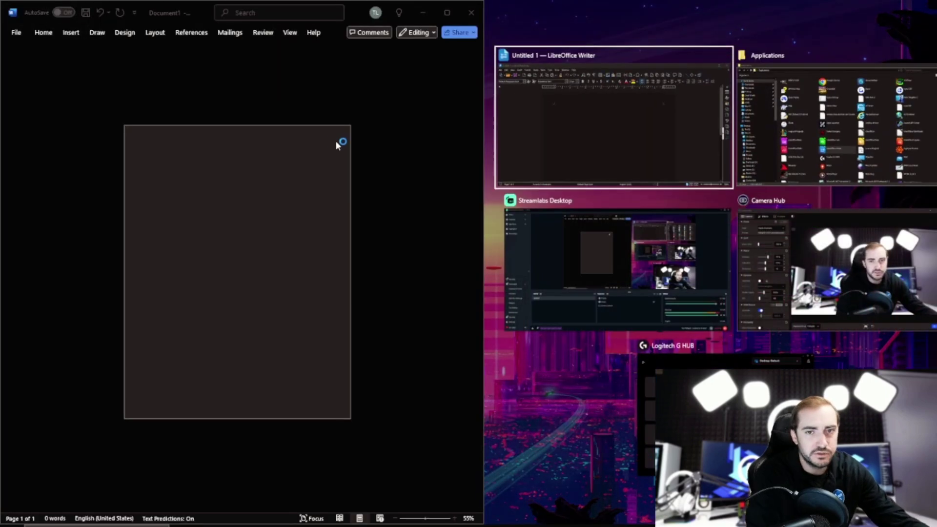
{"action": "left_click", "coordinate": [516, 108]}
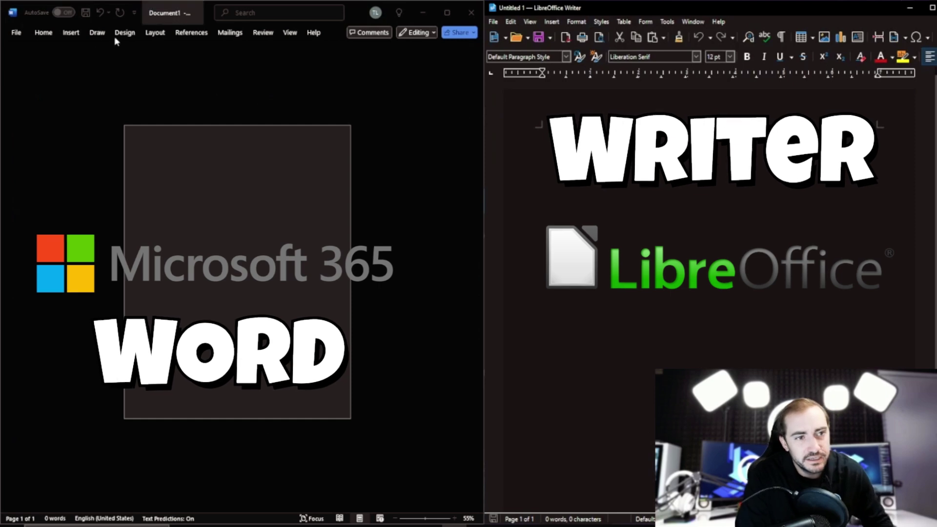
Set Word's ribbon display to Always show
{"action": "left_click", "coordinate": [43, 33]}
{"action": "left_click", "coordinate": [43, 34]}
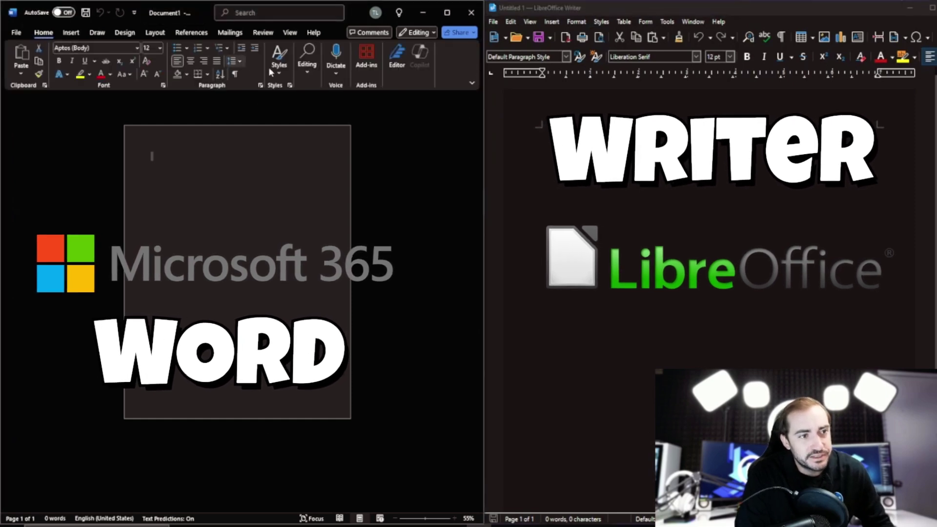
{"action": "left_click", "coordinate": [472, 84]}
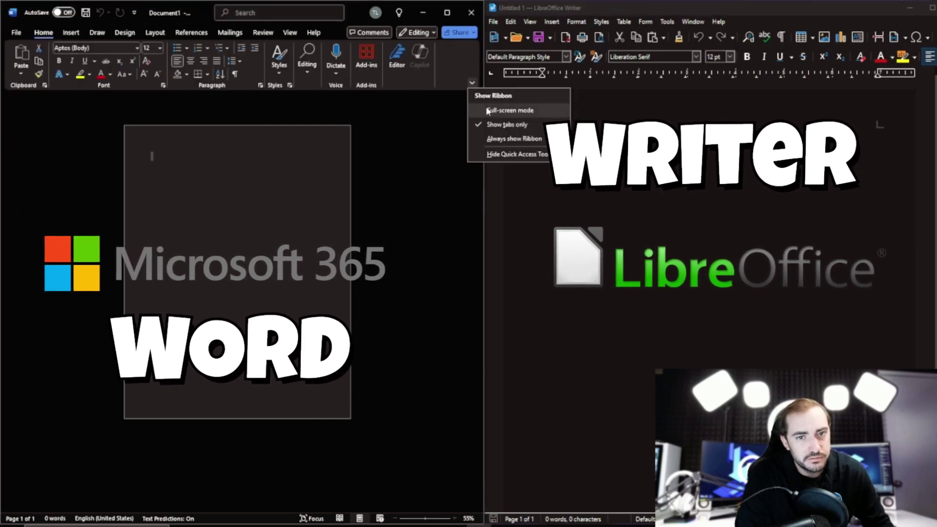
{"action": "left_click", "coordinate": [505, 139]}
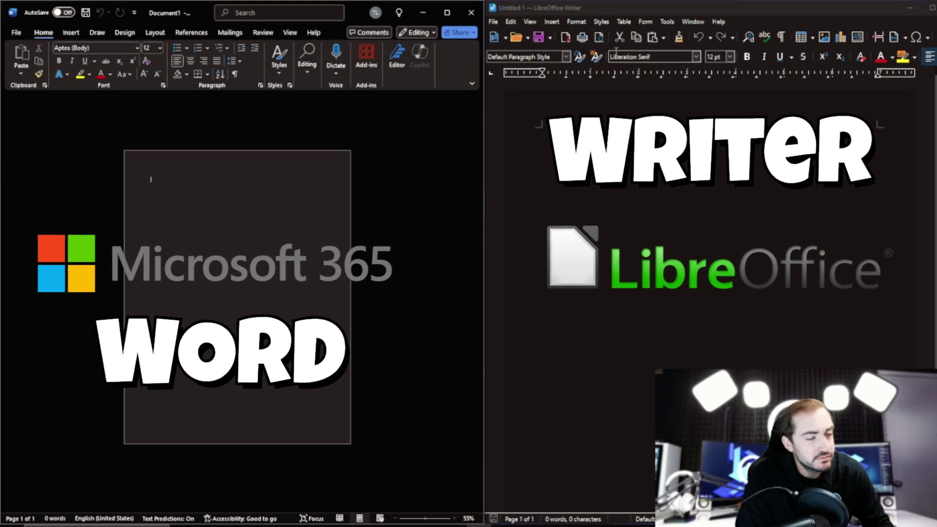
Browse Writer's font list without changing the font, then return to Word
{"action": "left_click", "coordinate": [698, 57]}
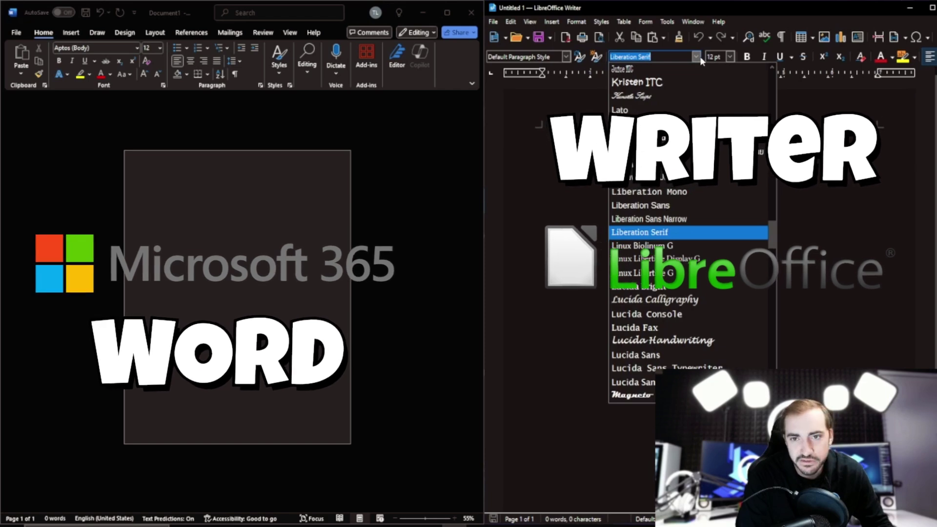
{"action": "left_click", "coordinate": [697, 57]}
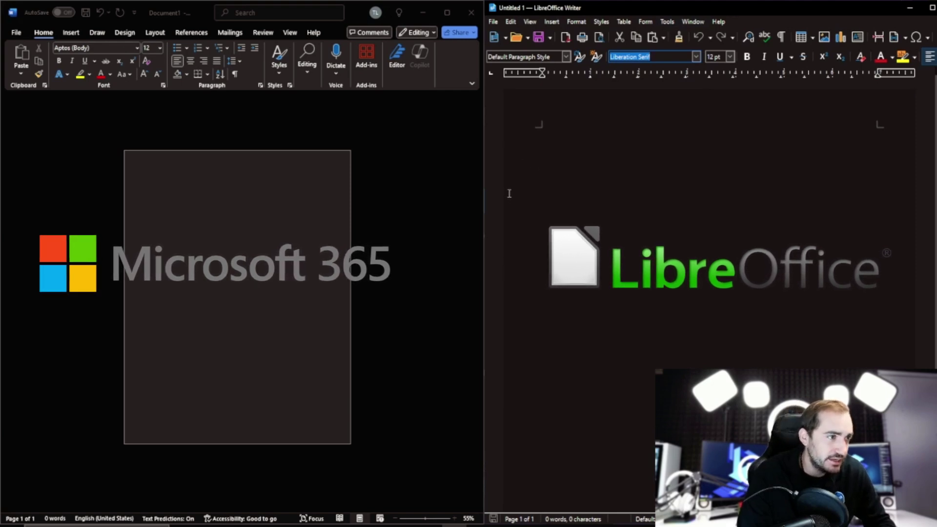
{"action": "left_click", "coordinate": [381, 57]}
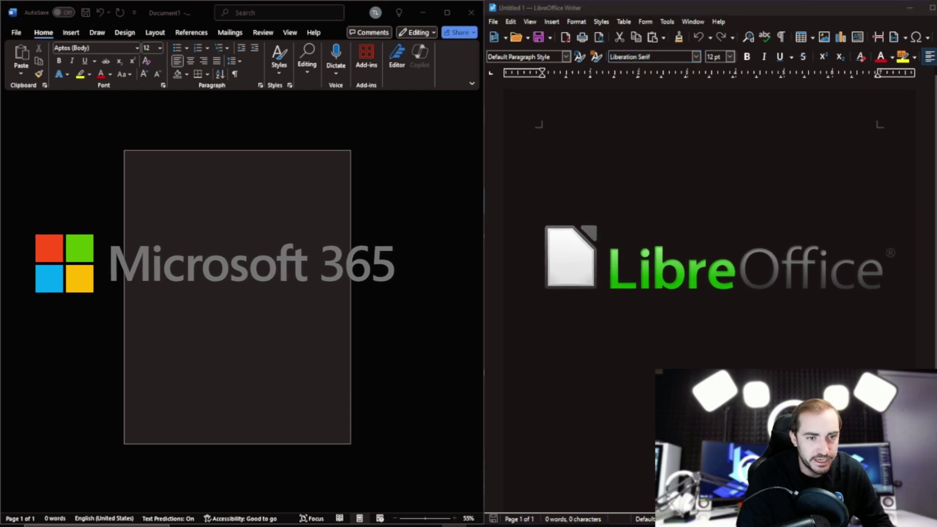
Close Word and Writer, then launch LibreOffice Calc snapped to the right half
{"action": "left_click", "coordinate": [466, 18]}
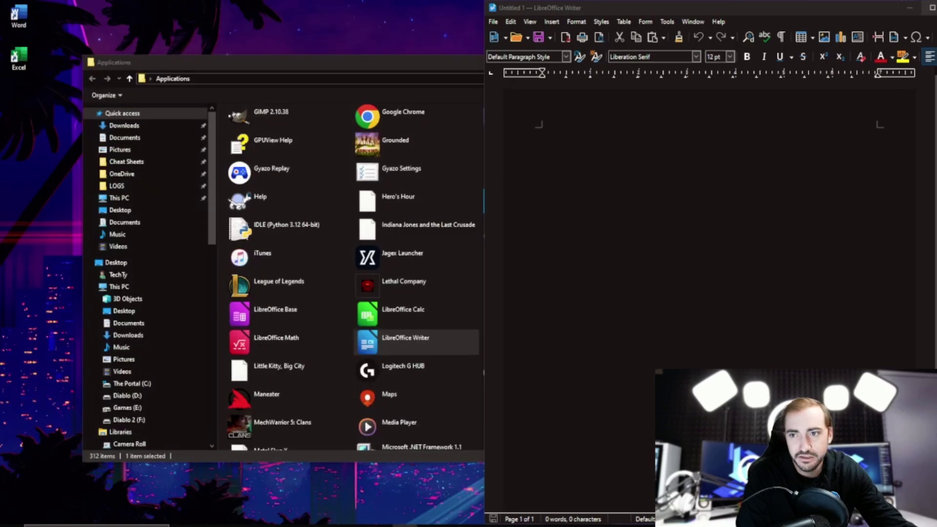
{"action": "left_click", "coordinate": [929, 3]}
{"action": "double_click", "coordinate": [399, 307]}
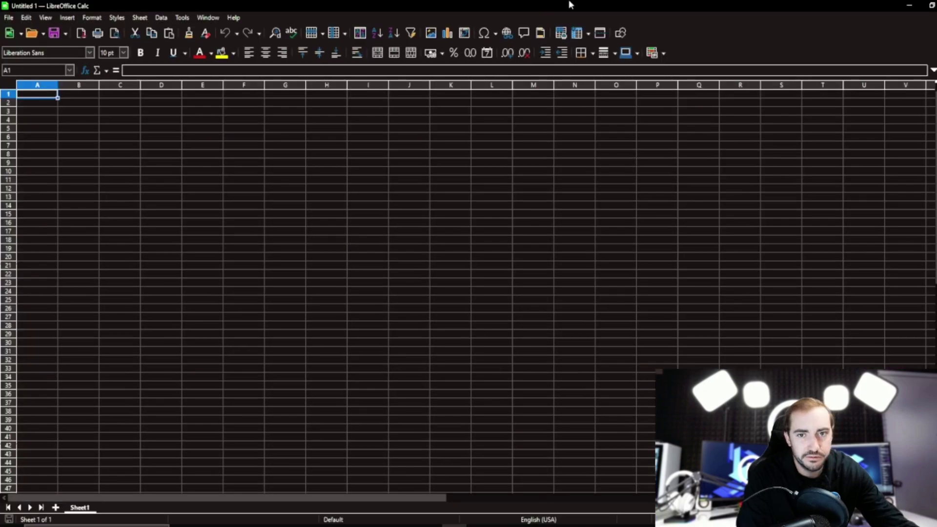
{"action": "key", "text": "super+Right"}
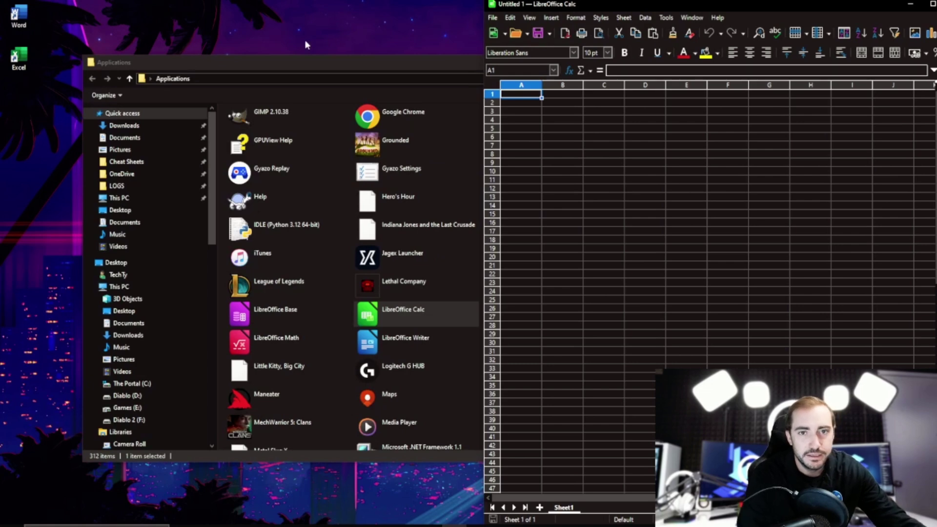
Open a blank Excel workbook and snap it to the left half beside Calc
{"action": "left_click", "coordinate": [16, 57]}
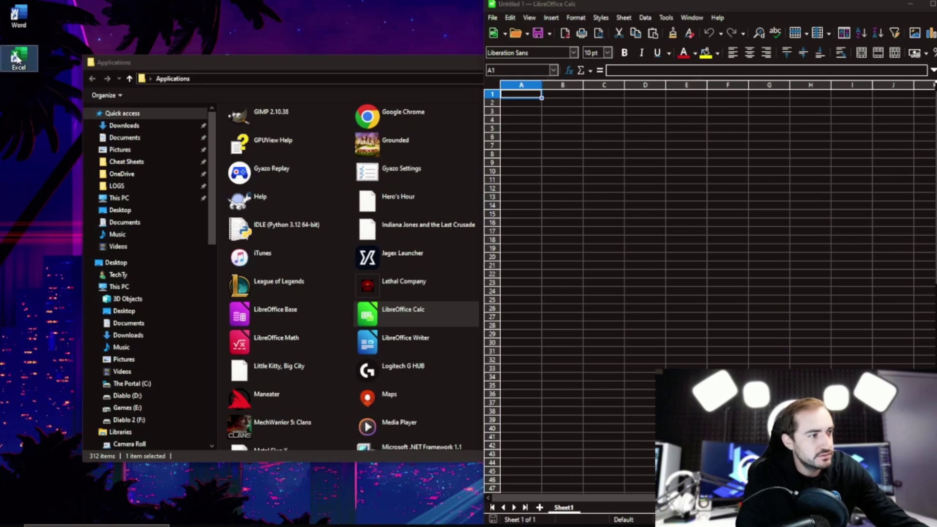
{"action": "double_click", "coordinate": [16, 57]}
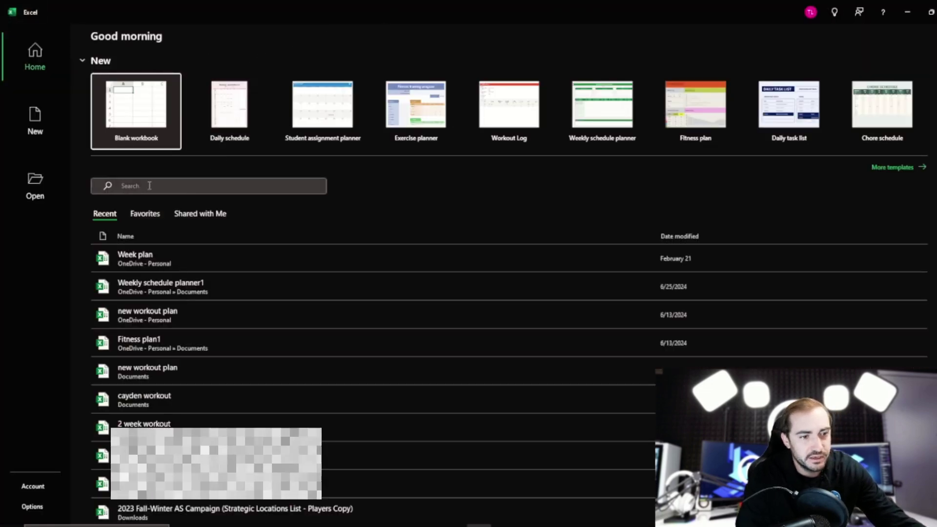
{"action": "left_click", "coordinate": [128, 117]}
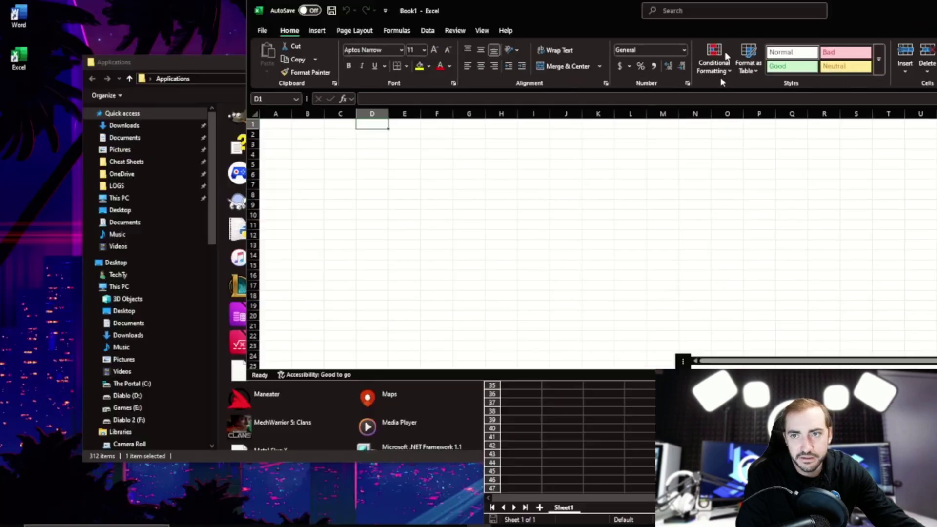
{"action": "left_click_drag", "start_coordinate": [722, 10], "coordinate": [581, 65]}
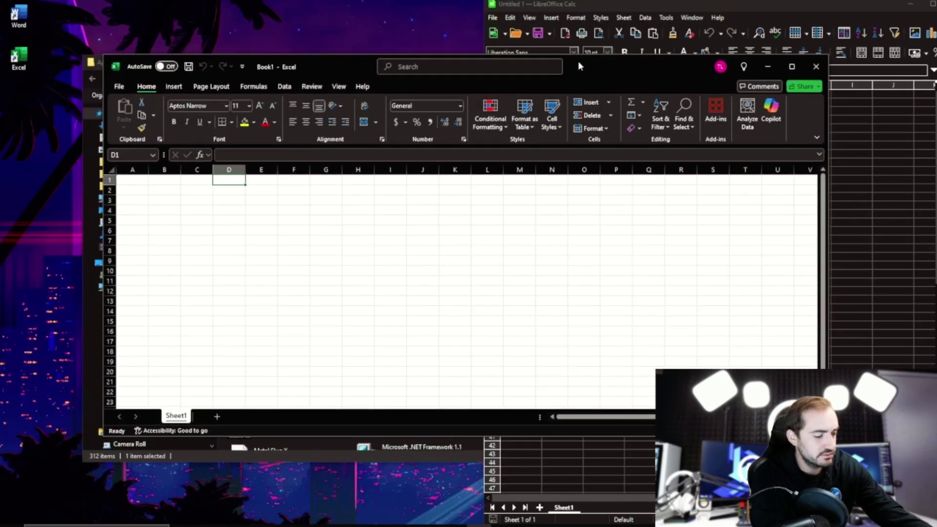
{"action": "key", "text": "super+Left"}
{"action": "key", "text": "Return"}
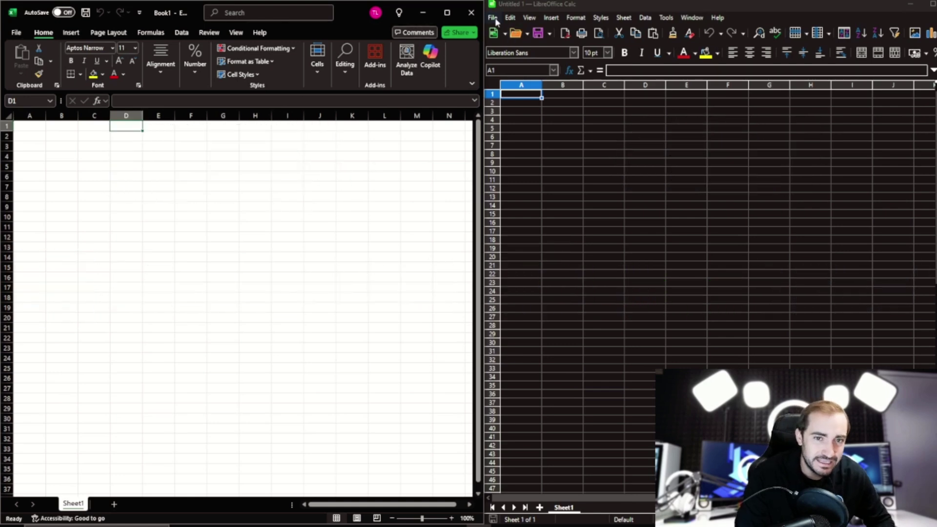
{"action": "left_click", "coordinate": [493, 19]}
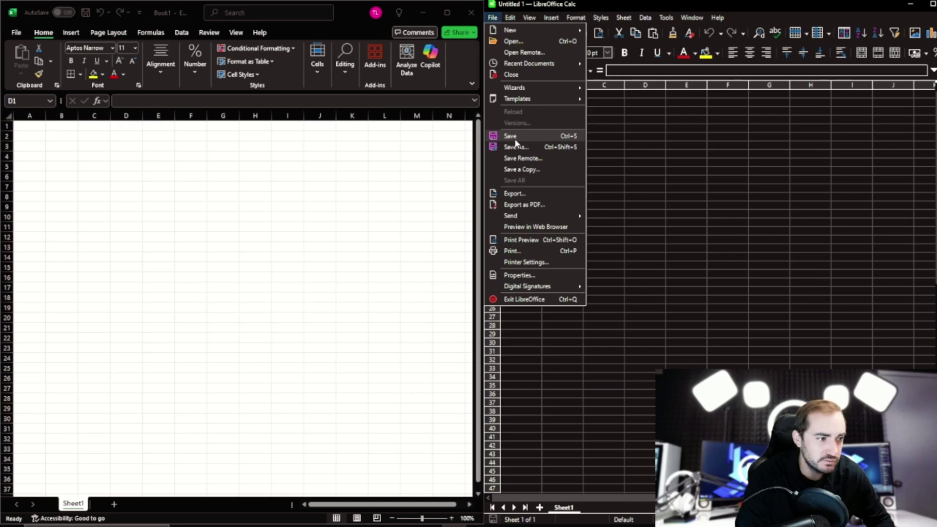
{"action": "left_click", "coordinate": [18, 35]}
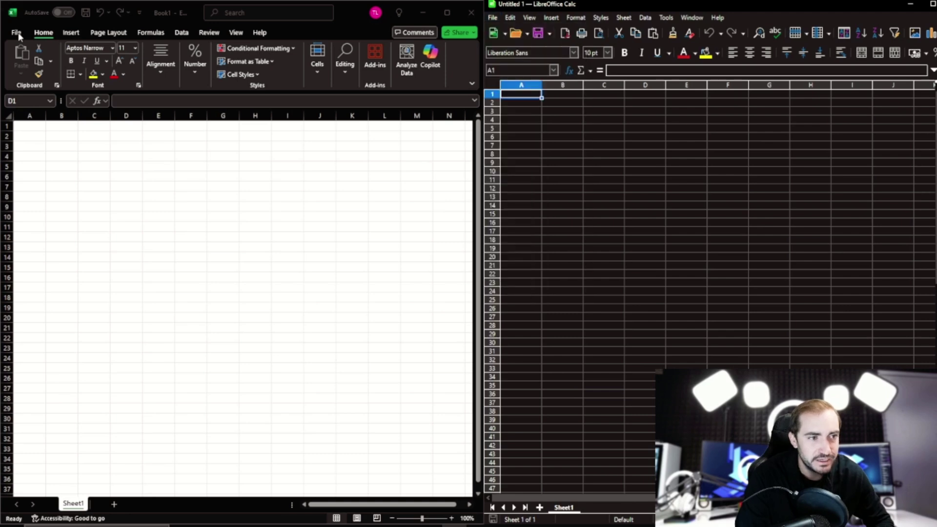
{"action": "left_click", "coordinate": [22, 34]}
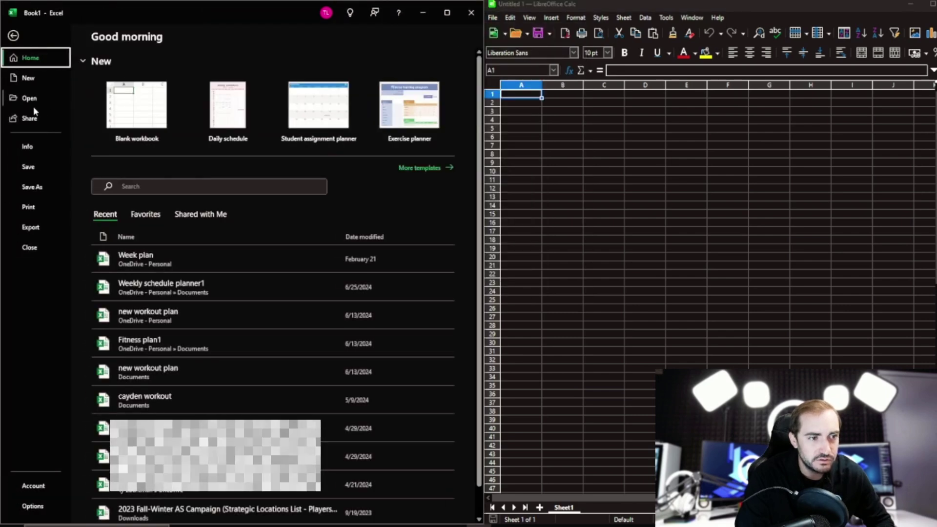
{"action": "left_click", "coordinate": [32, 187]}
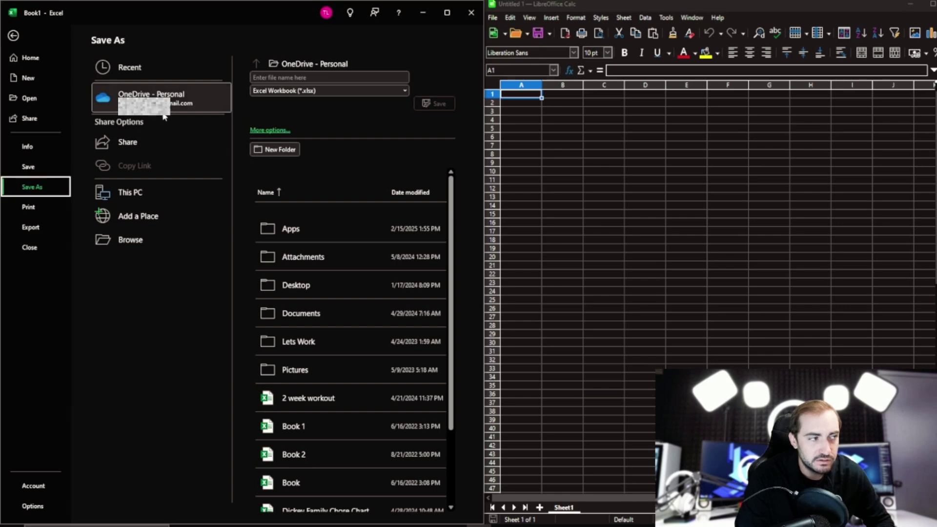
{"action": "key", "text": "Escape"}
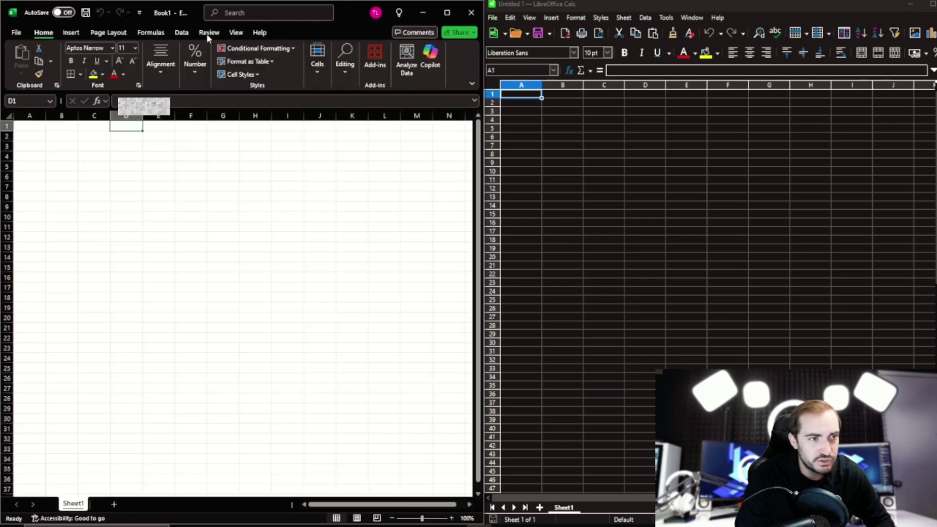
{"action": "left_click", "coordinate": [493, 17]}
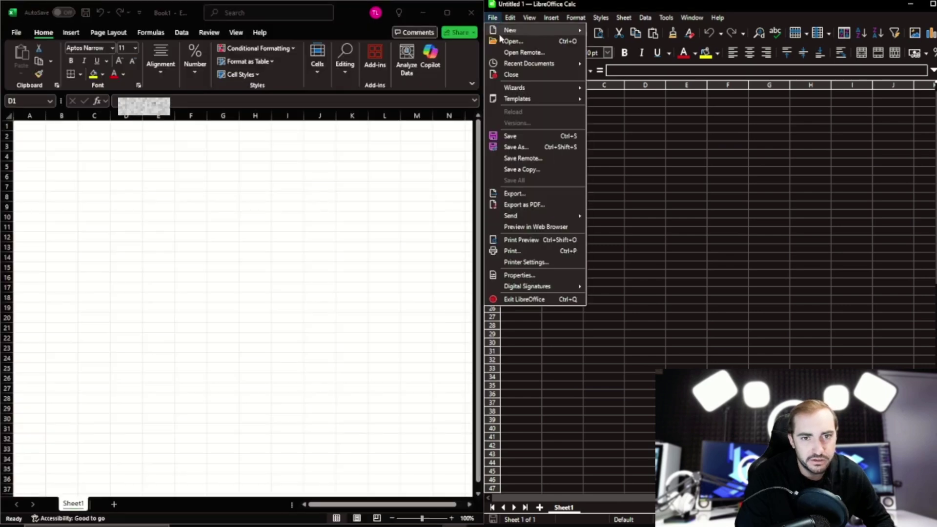
{"action": "left_click", "coordinate": [514, 133]}
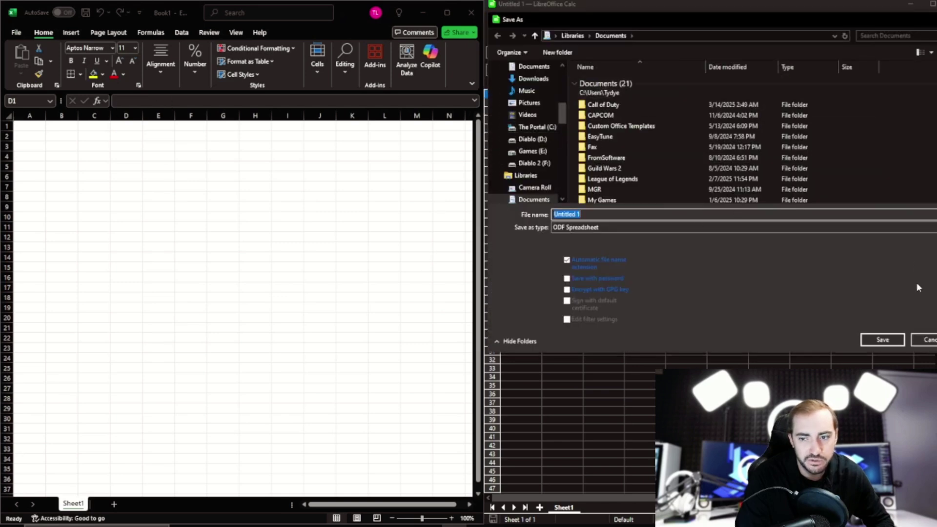
{"action": "key", "text": "Escape"}
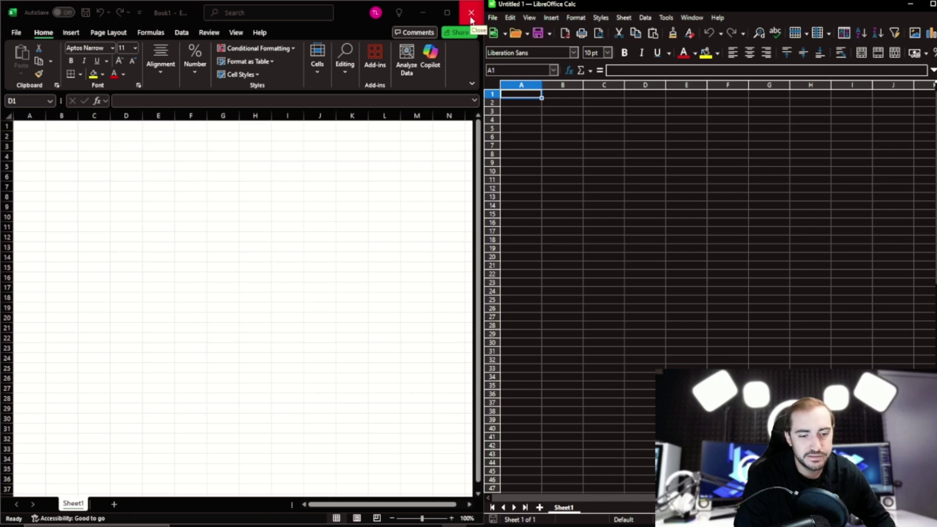
{"action": "left_click_drag", "start_coordinate": [470, 19], "coordinate": [447, 13]}
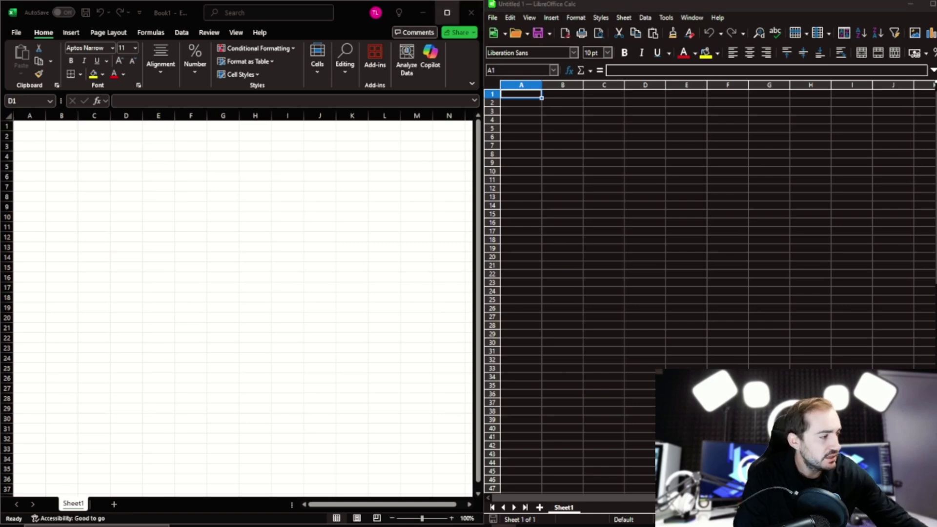
{"action": "key", "text": "alt+Tab"}
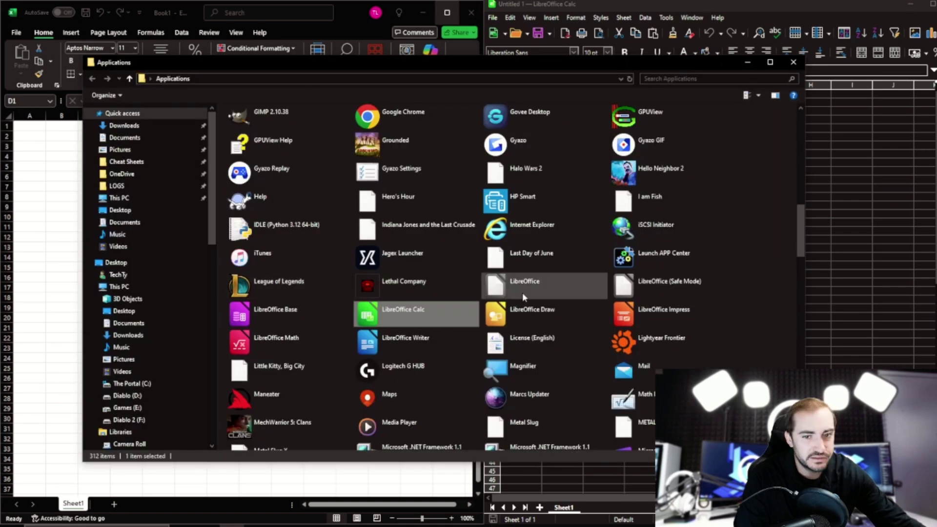
{"action": "left_click", "coordinate": [270, 312]}
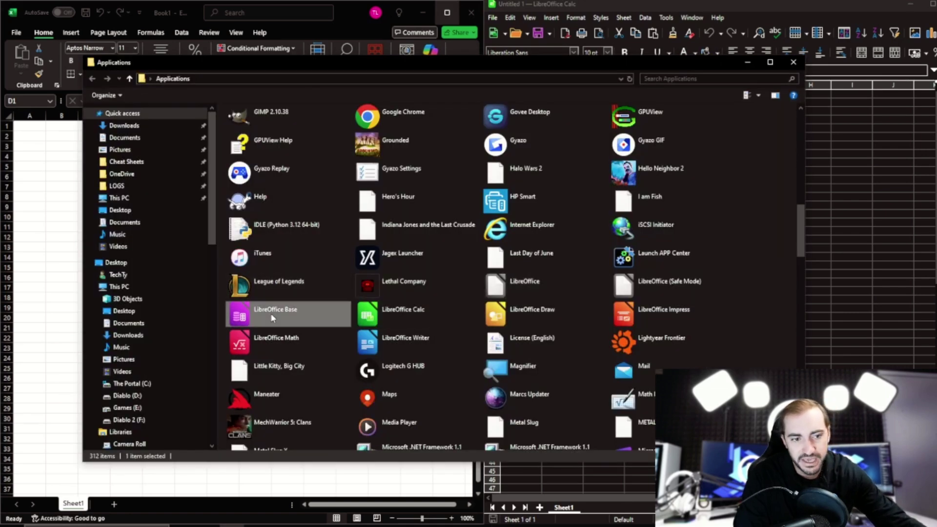
{"action": "left_click", "coordinate": [410, 313]}
{"action": "left_click", "coordinate": [585, 315]}
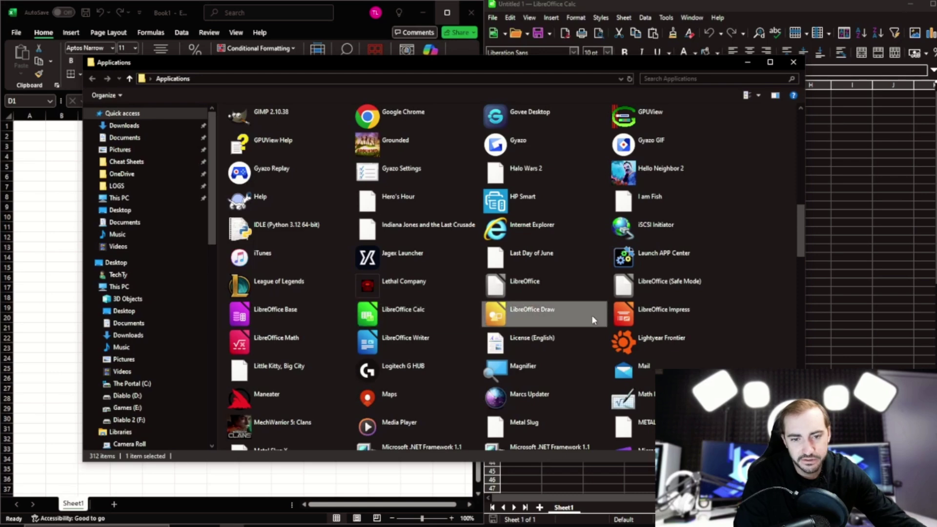
{"action": "left_click", "coordinate": [699, 323]}
{"action": "left_click", "coordinate": [293, 342]}
{"action": "left_click", "coordinate": [423, 343]}
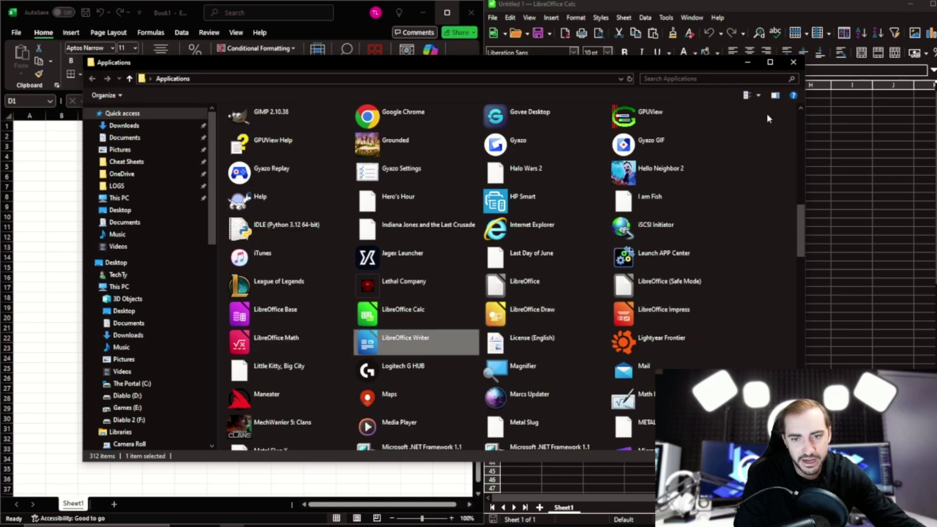
{"action": "left_click", "coordinate": [793, 62]}
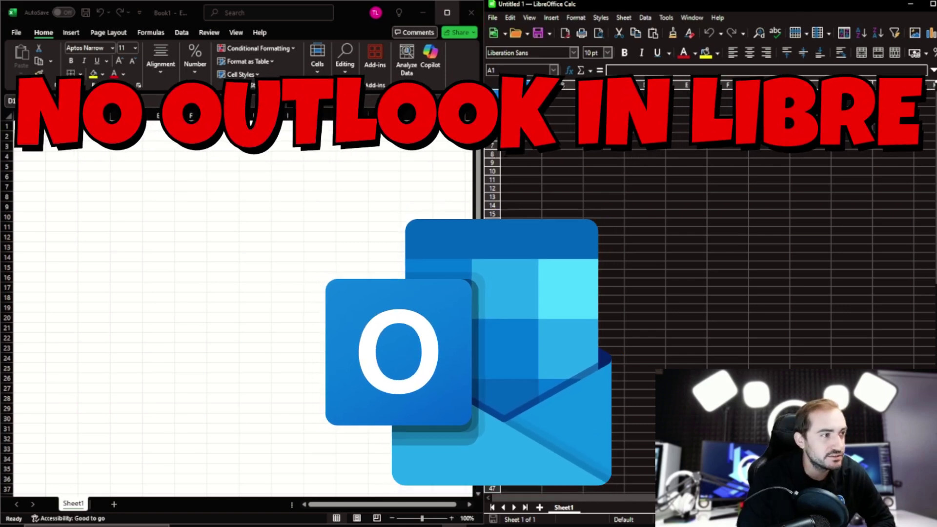
{"action": "left_click", "coordinate": [356, 13]}
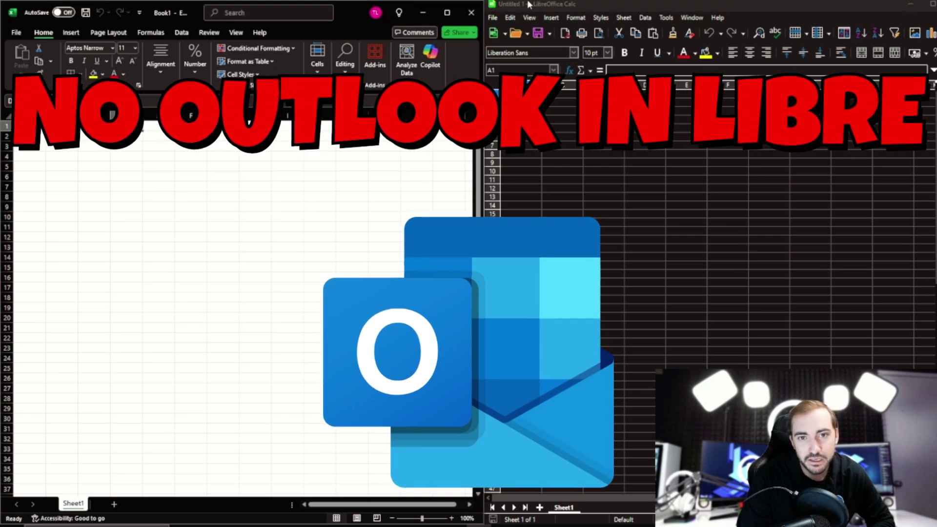